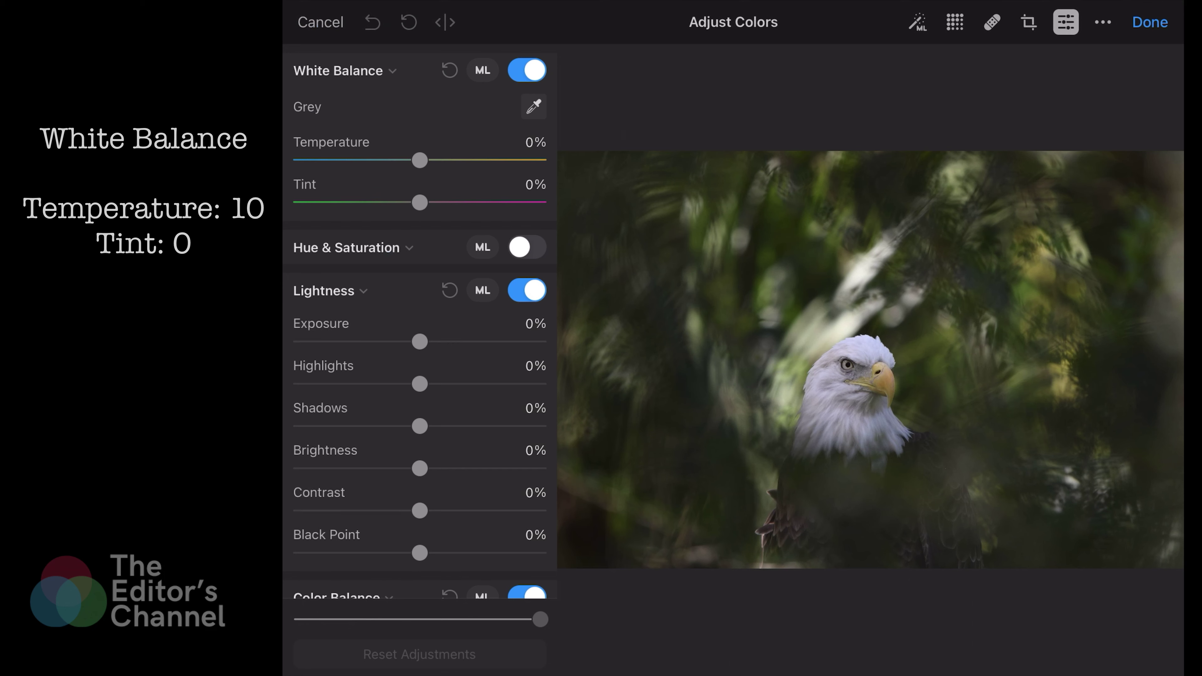
# - Raise the White Balance Temperature to 10%, leaving tint at 0%
pyautogui.moveTo(420, 160); pyautogui.dragTo(432, 161)
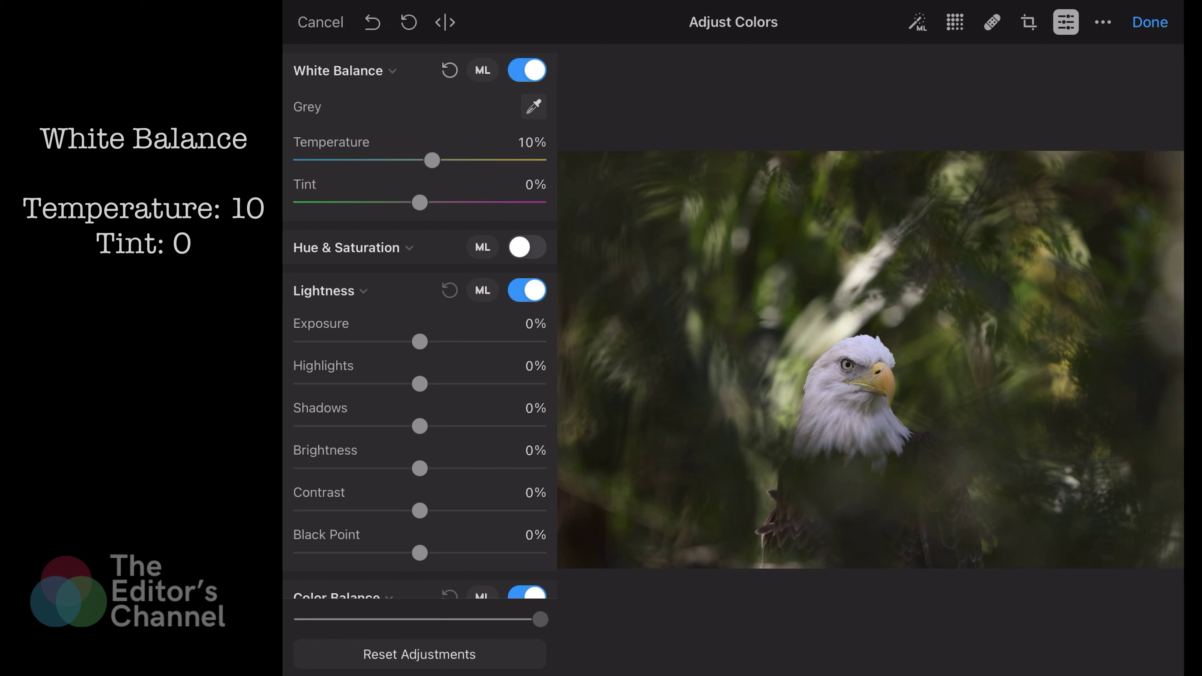
# - Enable Hue & Saturation with Saturation at 30% and Vibrance at 50%
pyautogui.click(527, 247)
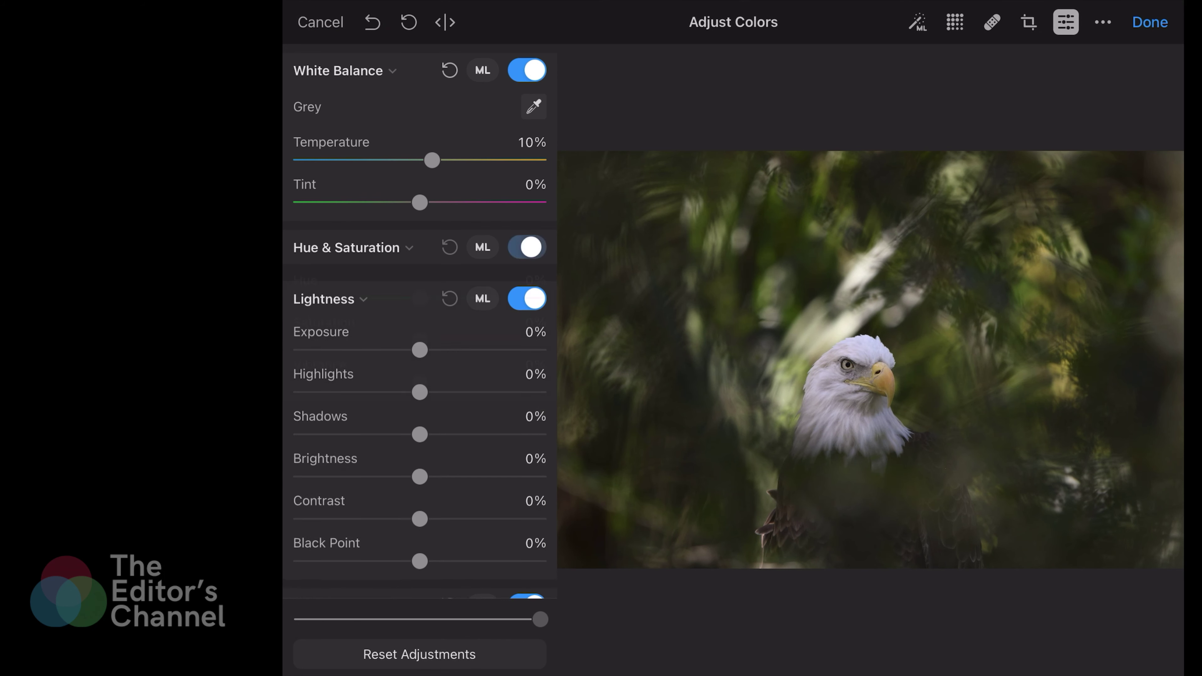
pyautogui.moveTo(420, 341); pyautogui.dragTo(455, 341)
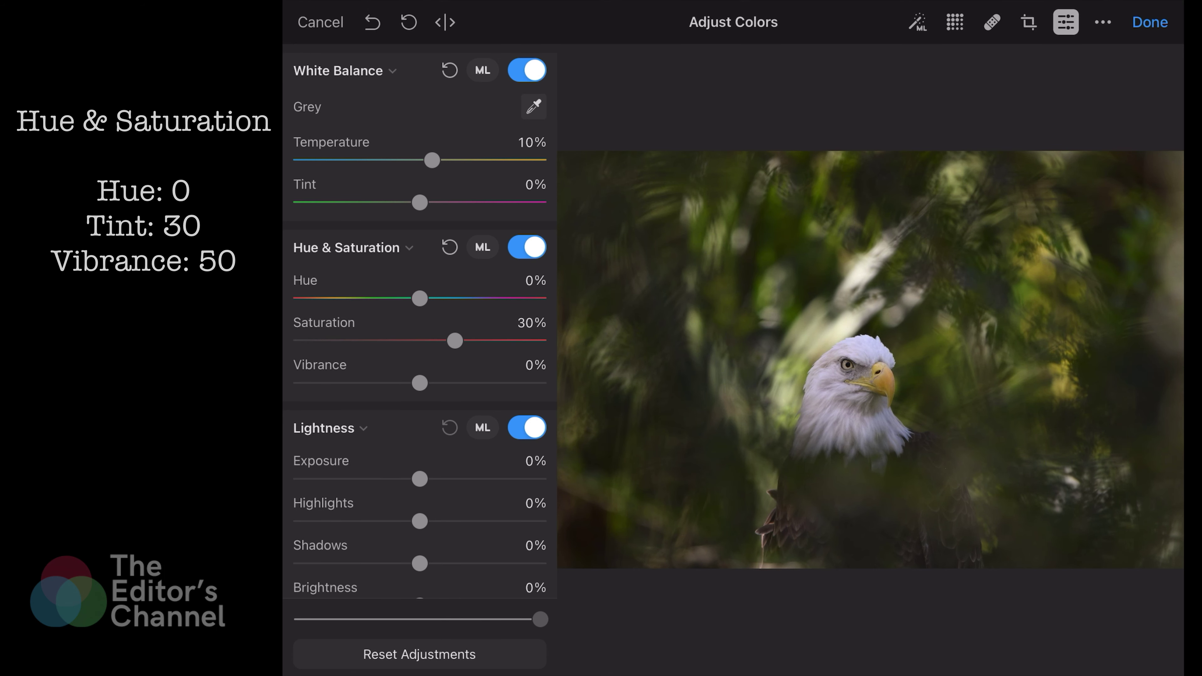
pyautogui.moveTo(420, 382); pyautogui.dragTo(478, 382)
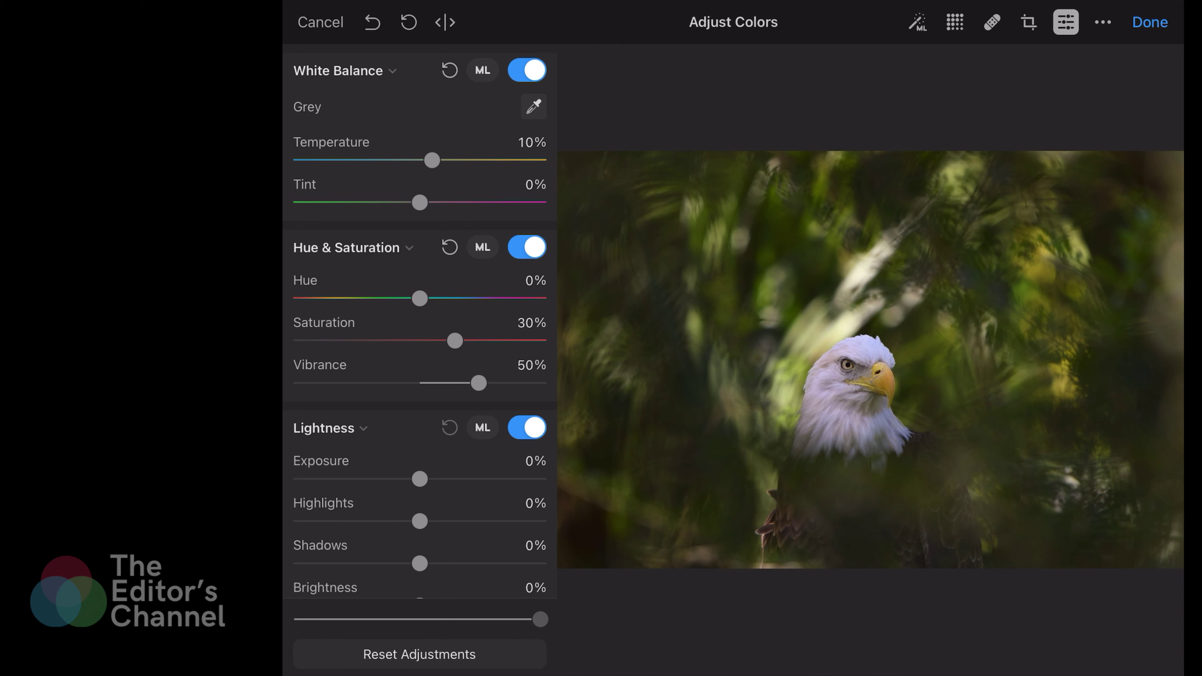
pyautogui.scroll(-7, 420, 322)
# - Set Highlights -20%, Shadows -5%, Brightness 5%, Contrast -15% and Black Point 30%
pyautogui.moveTo(420, 166); pyautogui.dragTo(396, 167)
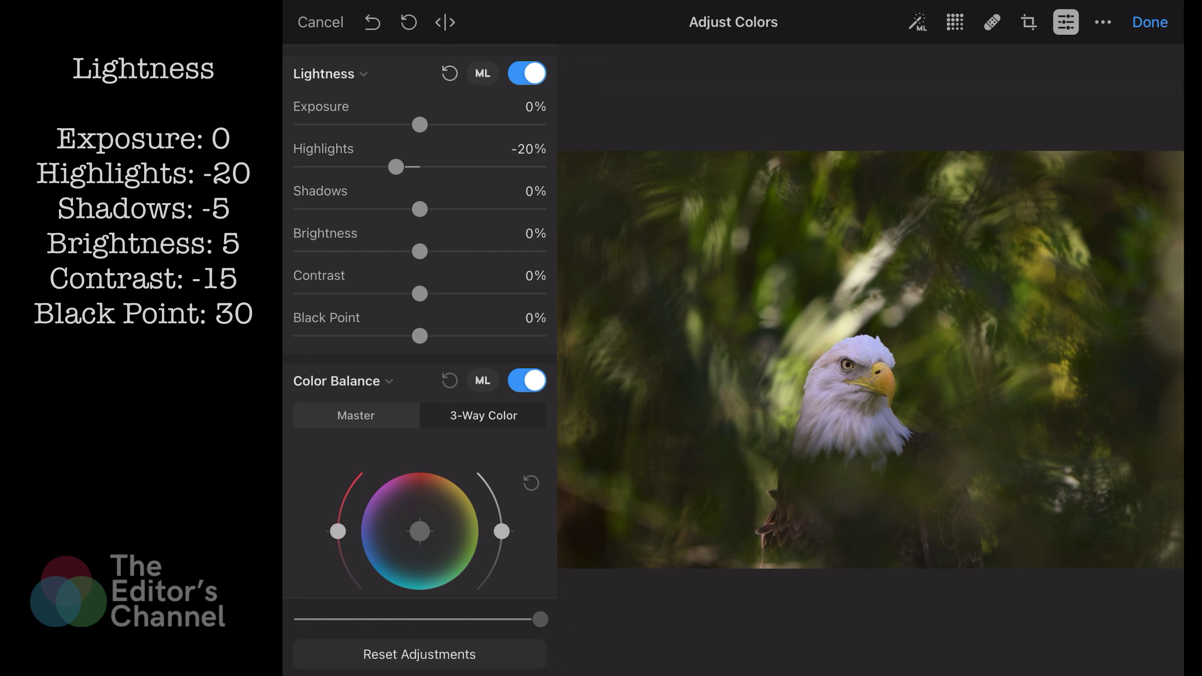
pyautogui.moveTo(420, 208); pyautogui.dragTo(414, 209)
pyautogui.moveTo(420, 251); pyautogui.dragTo(426, 252)
pyautogui.moveTo(420, 294); pyautogui.dragTo(402, 294)
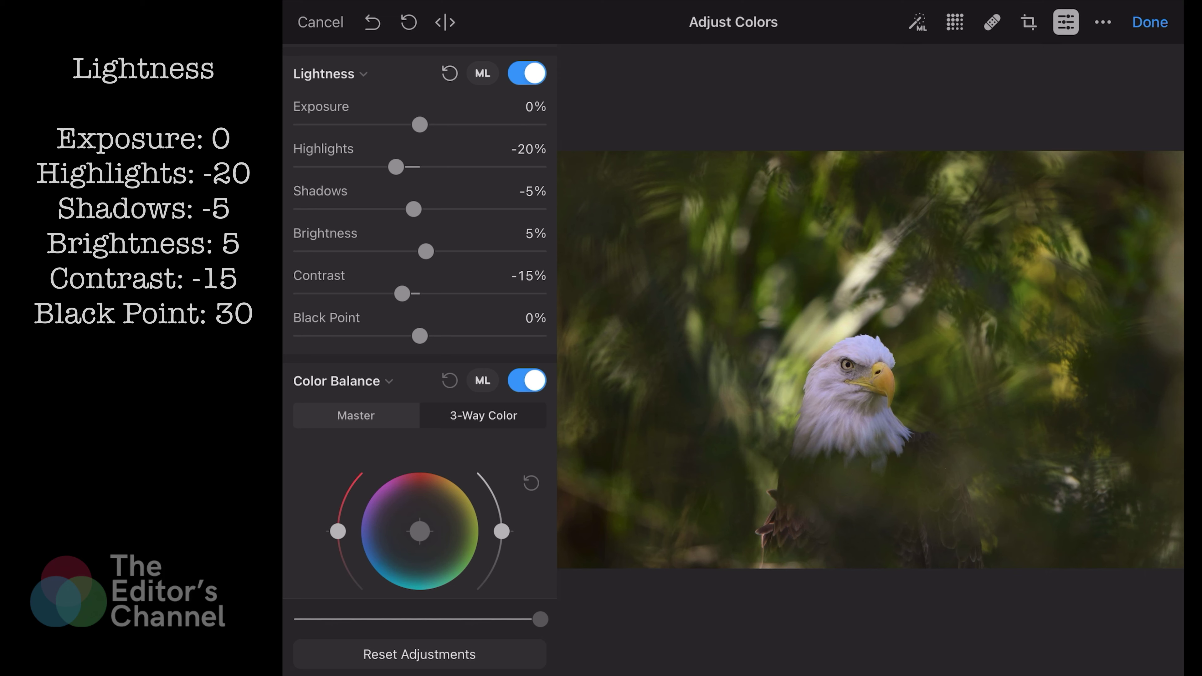
pyautogui.moveTo(420, 336); pyautogui.dragTo(455, 335)
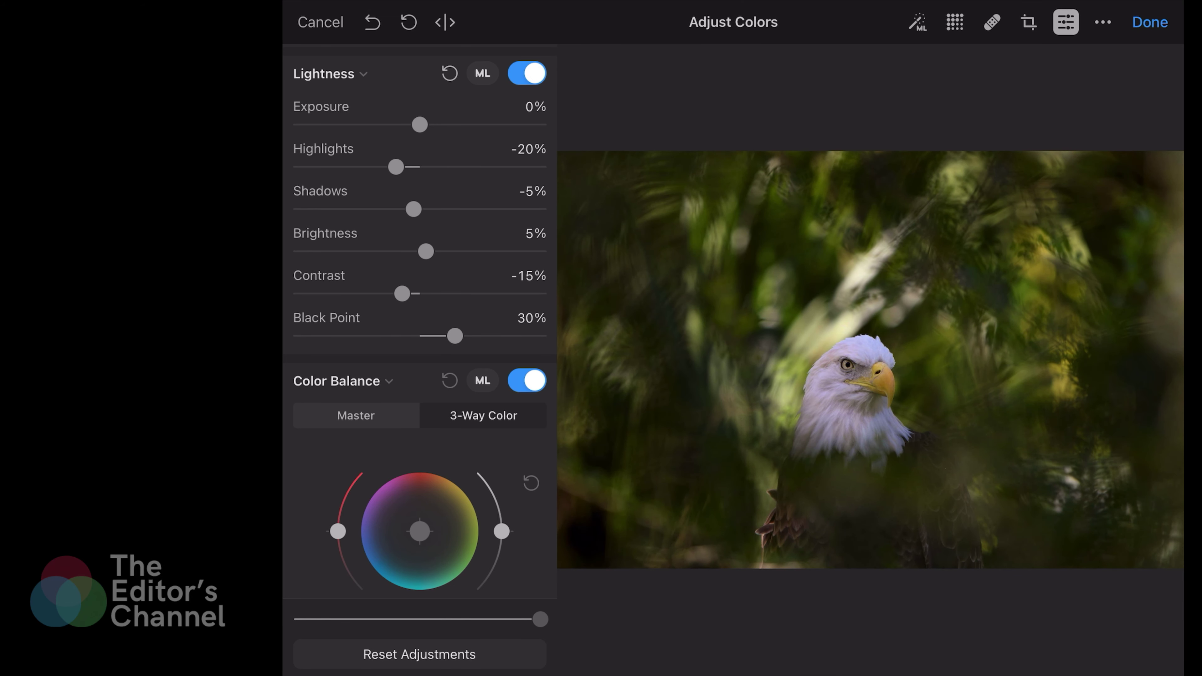
pyautogui.scroll(-3, 420, 323)
# - Tint the shadows using the 3-Way Color Balance wheel
pyautogui.scroll(-5, 420, 322)
pyautogui.moveTo(419, 223); pyautogui.dragTo(414, 227)
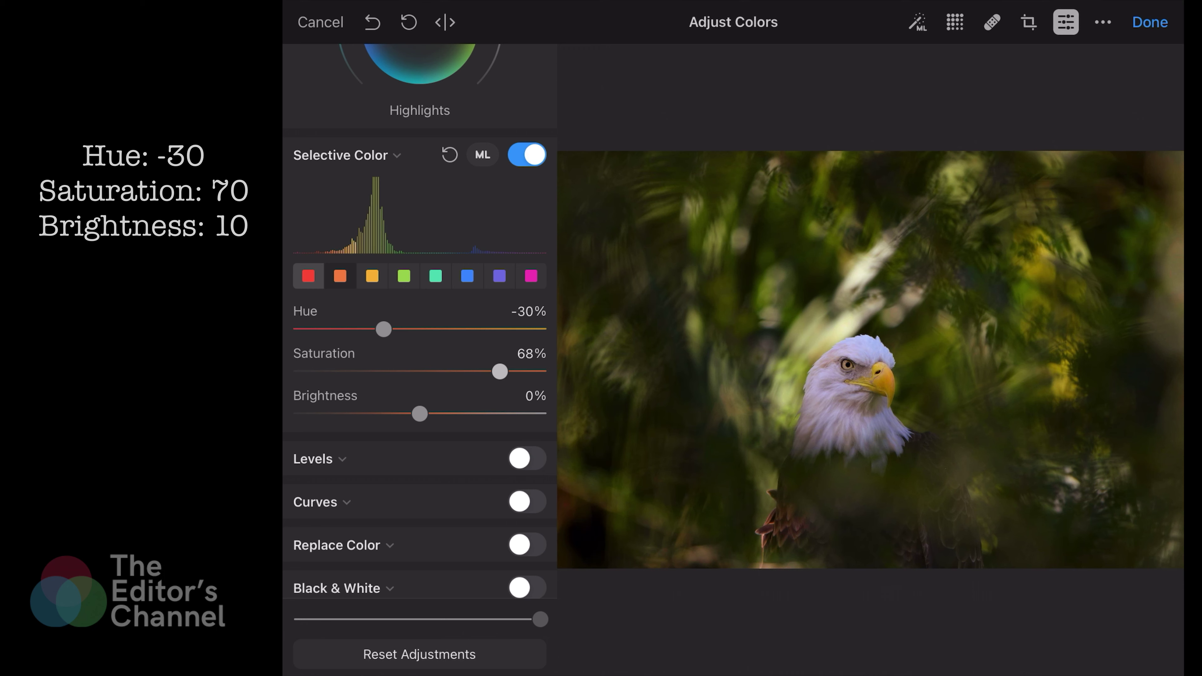
# - Finish the reds at saturation 70%, then set oranges to hue -100%, saturation 100%, brightness -10%
pyautogui.moveTo(495, 371); pyautogui.dragTo(503, 371)
pyautogui.moveTo(419, 414); pyautogui.dragTo(432, 414)
pyautogui.click(340, 276)
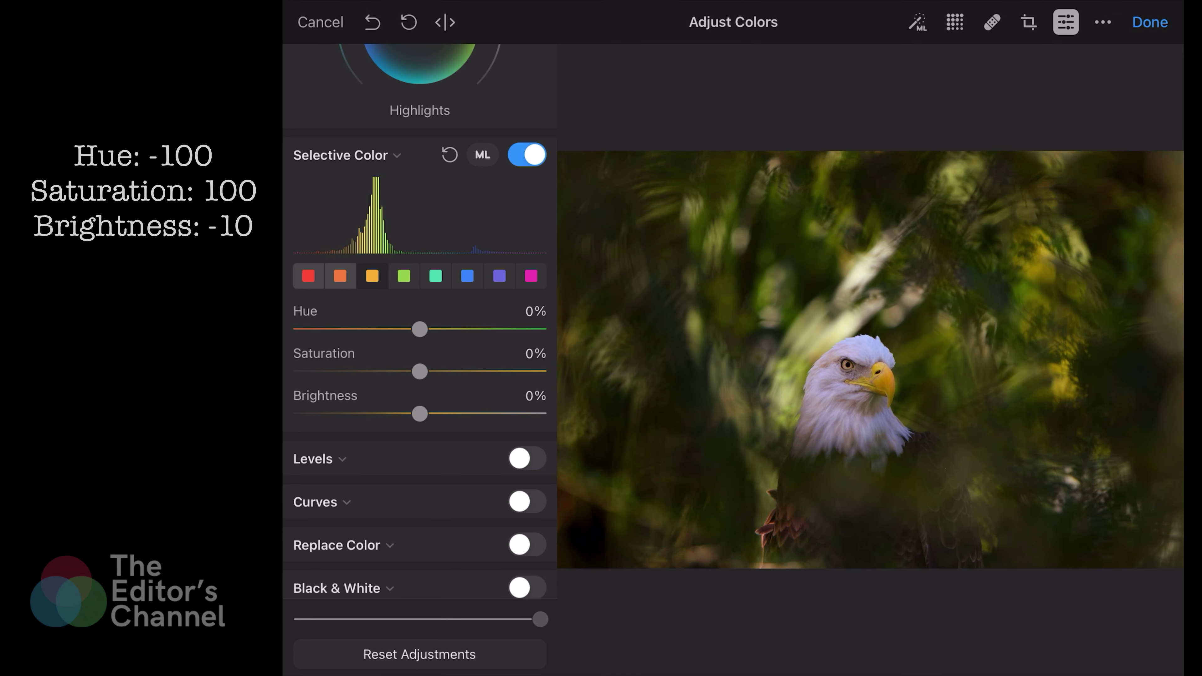
pyautogui.moveTo(419, 329); pyautogui.dragTo(301, 329)
pyautogui.moveTo(419, 372); pyautogui.dragTo(539, 372)
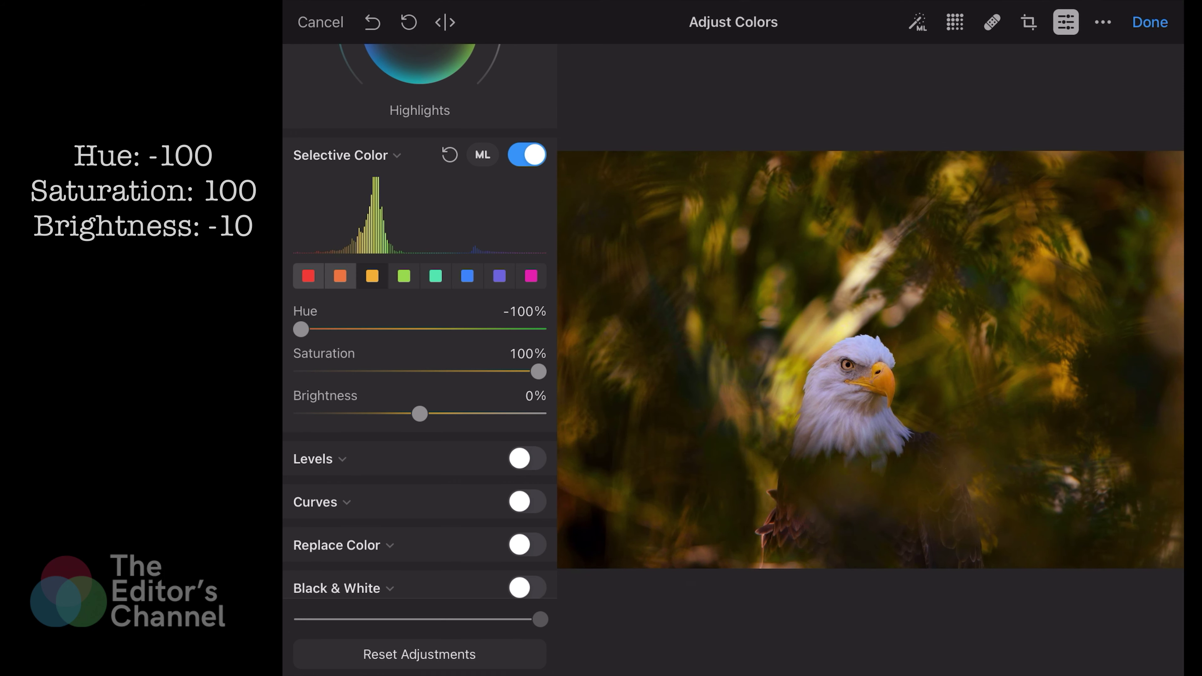
pyautogui.moveTo(420, 414); pyautogui.dragTo(408, 414)
# - Set the greens to hue 100%, saturation -60% and brightness 35%
pyautogui.click(404, 276)
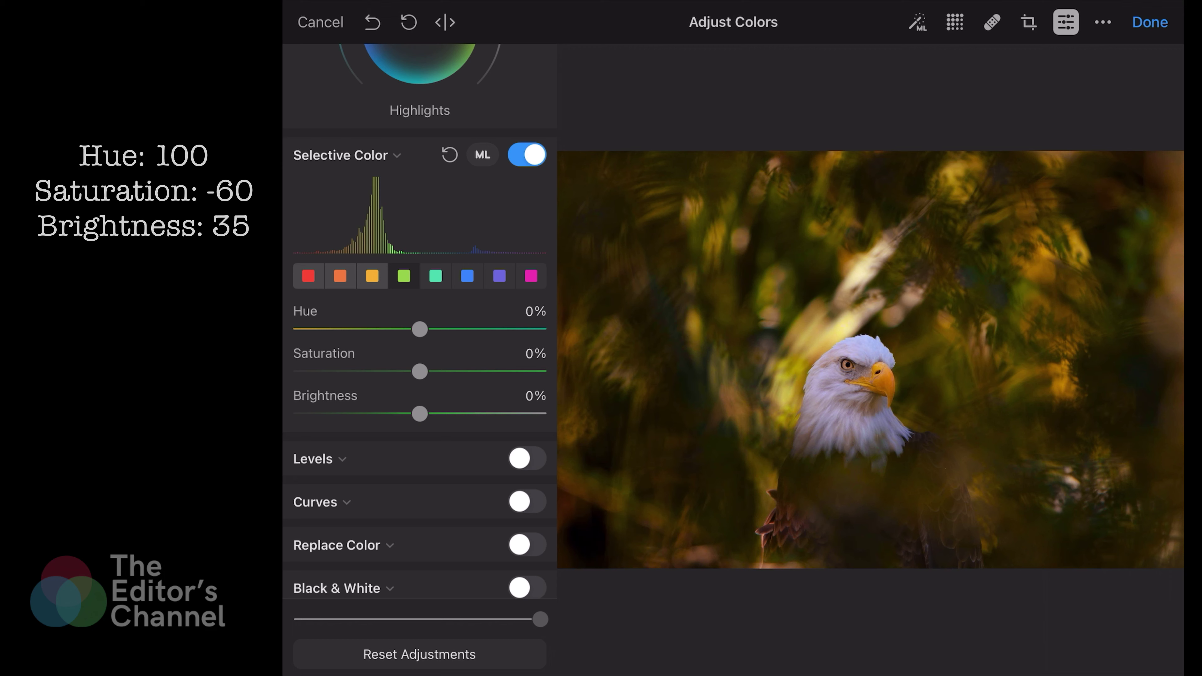
pyautogui.moveTo(420, 329); pyautogui.dragTo(539, 329)
pyautogui.moveTo(419, 372)
pyautogui.mouseDown()
pyautogui.moveTo(325, 372)
pyautogui.moveTo(349, 371)
pyautogui.mouseUp()
pyautogui.moveTo(419, 414); pyautogui.dragTo(461, 414)
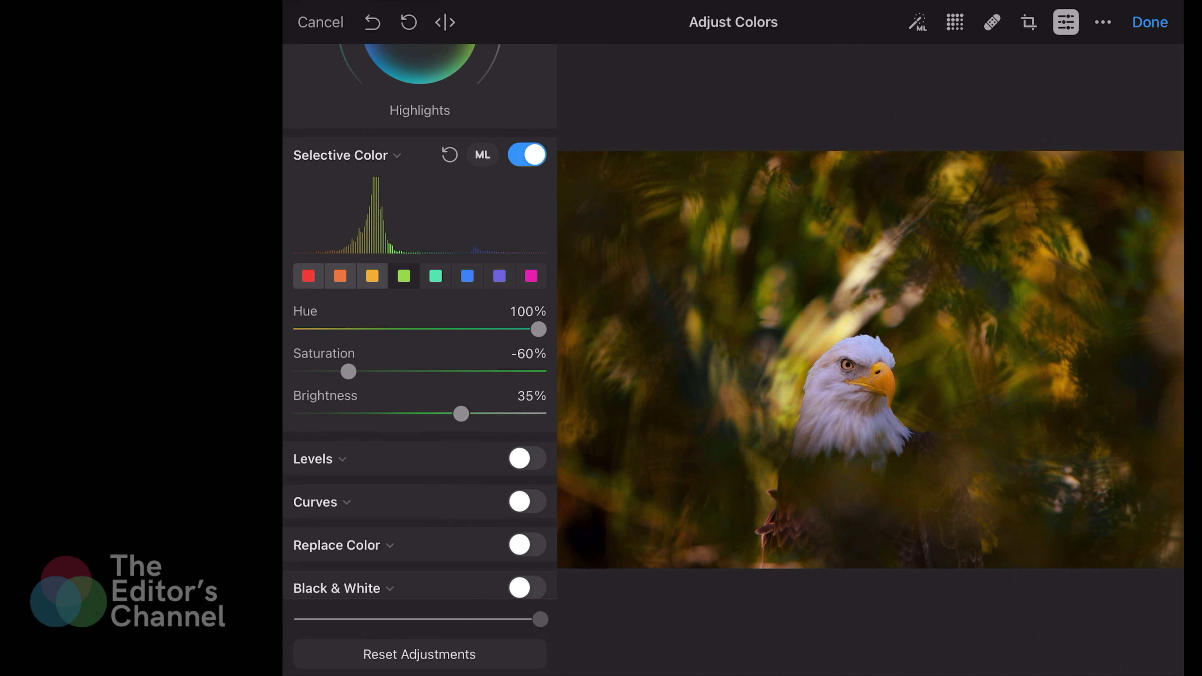
# - Set the teals to hue 60%, saturation 100% and brightness 10%
pyautogui.click(436, 275)
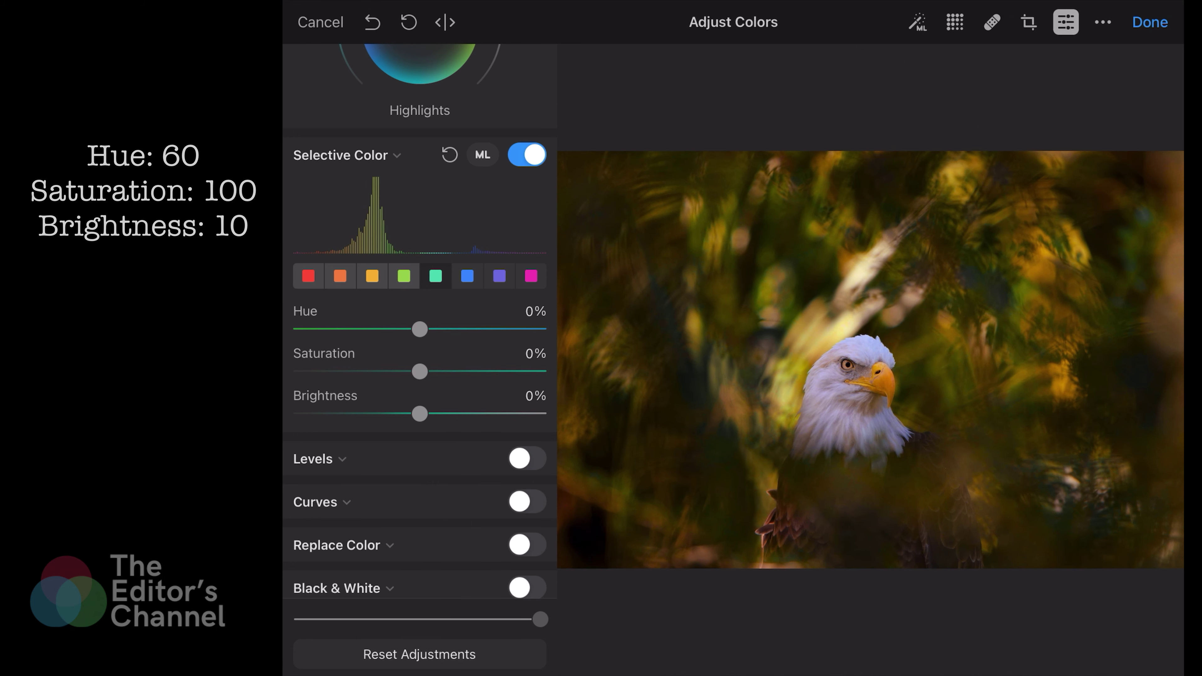
pyautogui.moveTo(419, 329); pyautogui.dragTo(491, 329)
pyautogui.moveTo(420, 371); pyautogui.dragTo(538, 372)
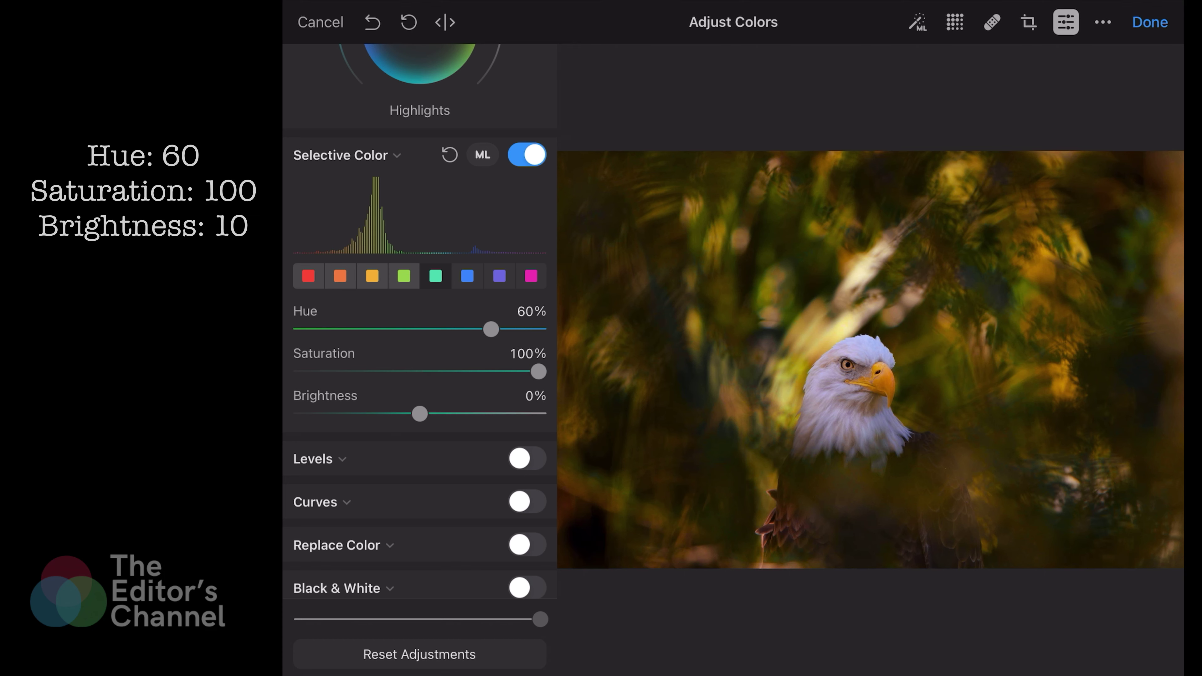
pyautogui.moveTo(420, 414); pyautogui.dragTo(432, 414)
# - Set the blues to hue -15%, saturation 25% and brightness -20%
pyautogui.click(467, 276)
pyautogui.moveTo(420, 329); pyautogui.dragTo(402, 329)
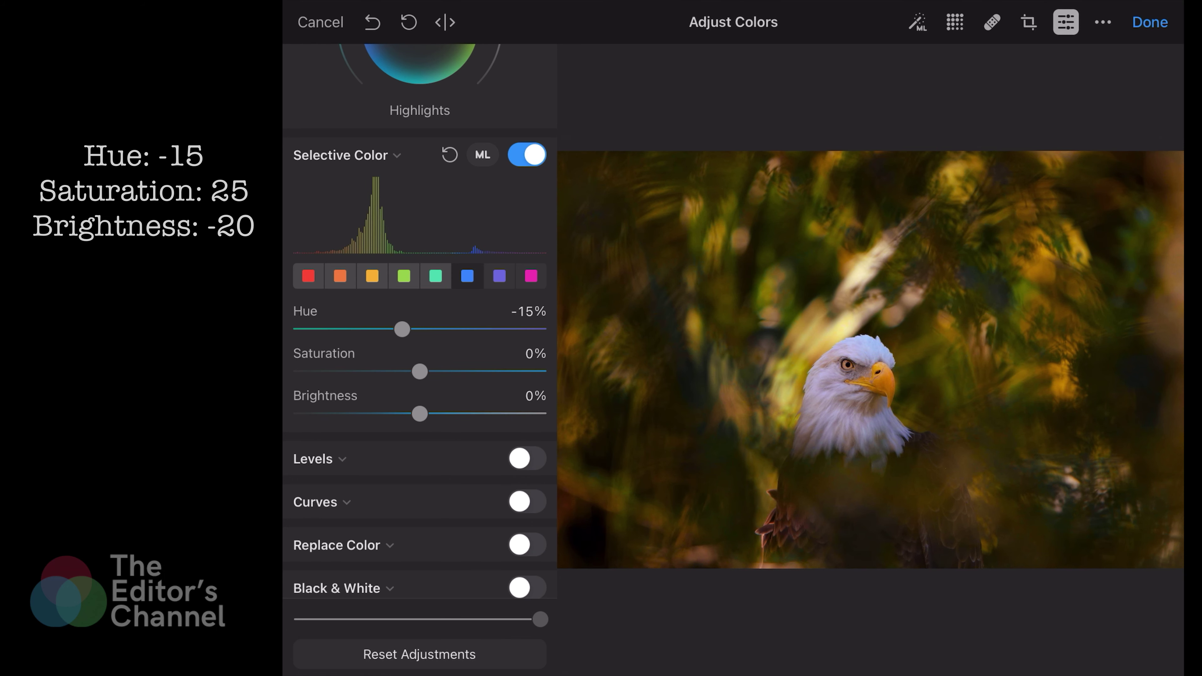
pyautogui.moveTo(420, 371); pyautogui.dragTo(450, 372)
pyautogui.moveTo(419, 413); pyautogui.dragTo(394, 413)
# - Set the purples to hue -100%, saturation about -20% and brightness about 60%
pyautogui.click(499, 275)
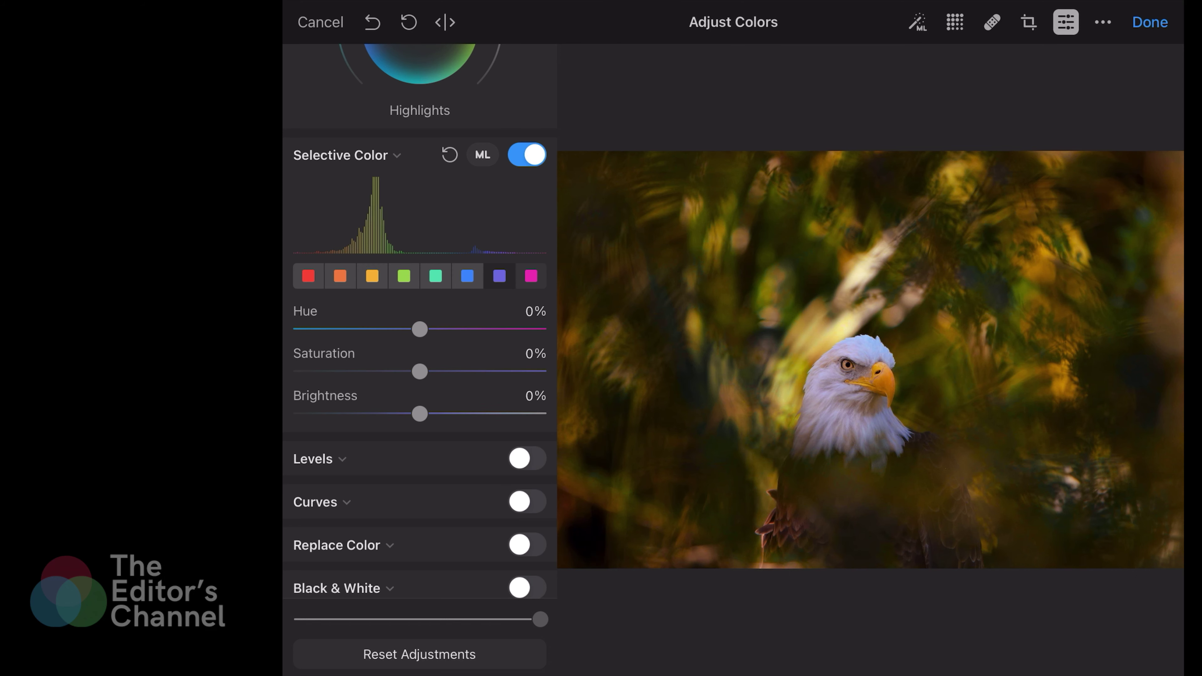
pyautogui.moveTo(419, 329); pyautogui.dragTo(301, 329)
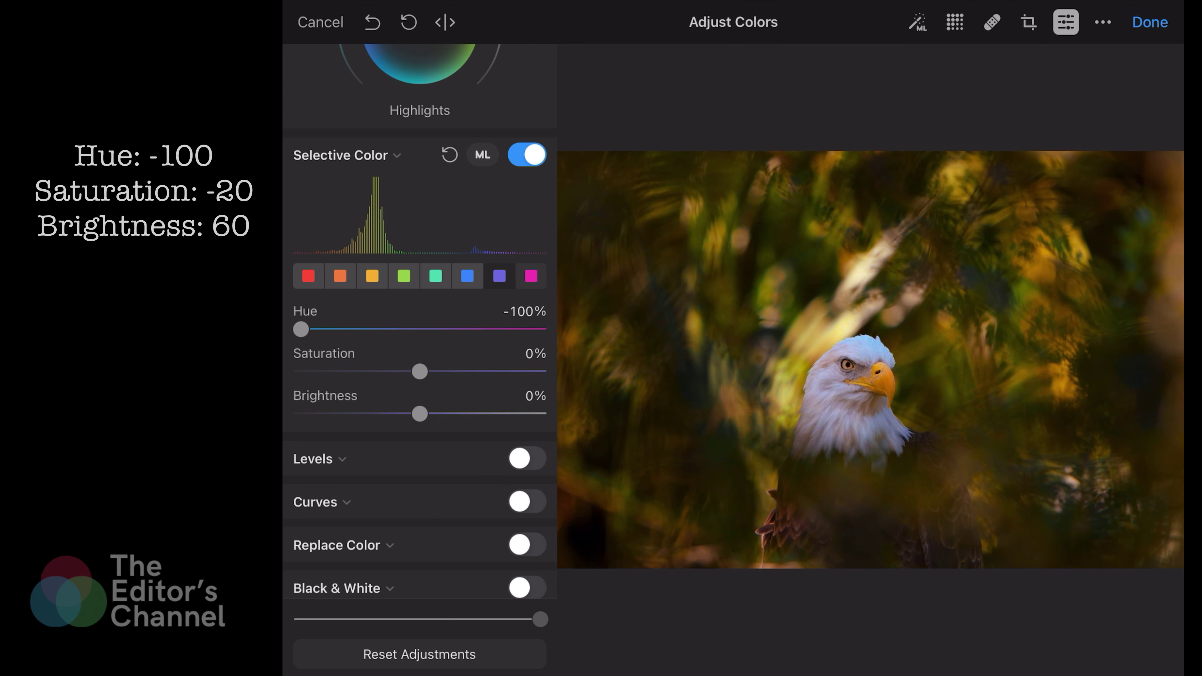
pyautogui.moveTo(420, 371); pyautogui.dragTo(396, 371)
pyautogui.moveTo(419, 414); pyautogui.dragTo(491, 414)
# - Set the magentas to hue 100%, saturation -30% and brightness 5%
pyautogui.click(531, 276)
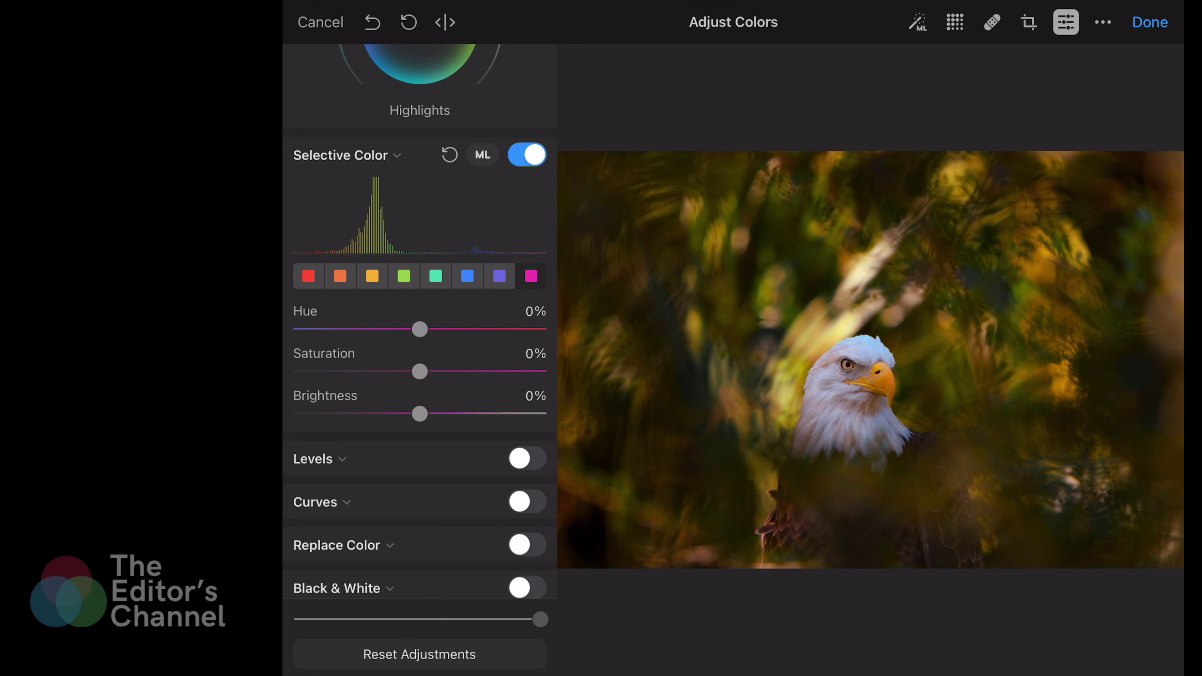
pyautogui.moveTo(420, 330); pyautogui.dragTo(539, 329)
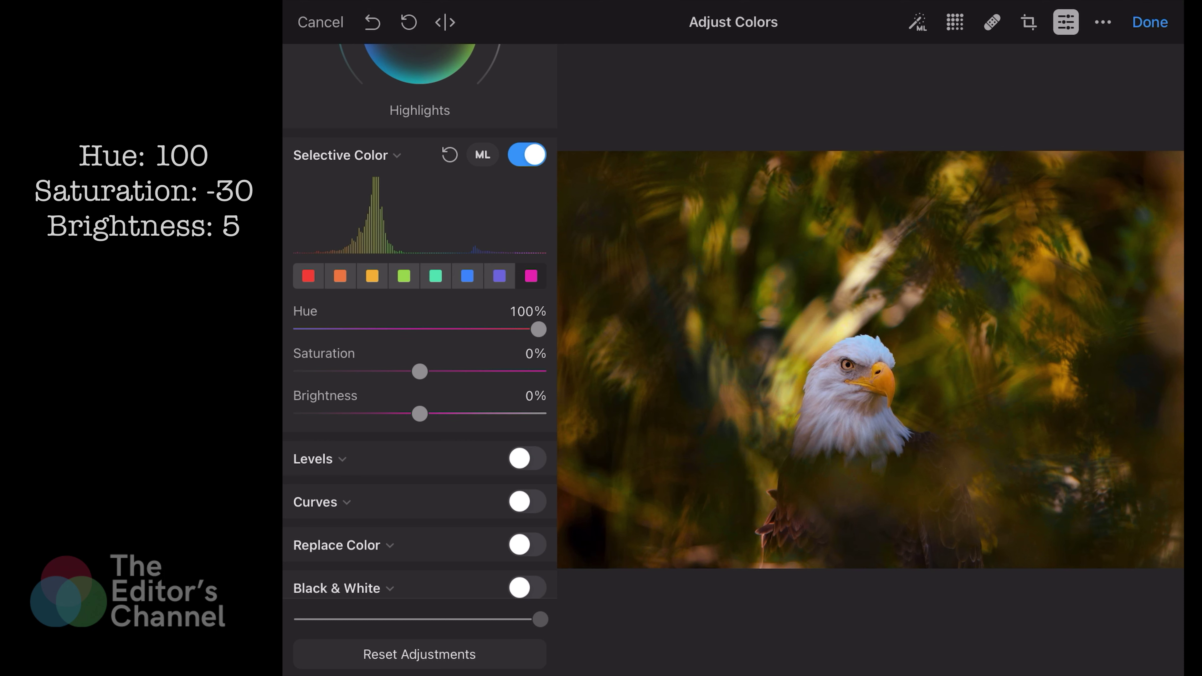
pyautogui.moveTo(419, 371); pyautogui.dragTo(384, 371)
pyautogui.moveTo(419, 413); pyautogui.dragTo(425, 414)
pyautogui.scroll(-3, 419, 379)
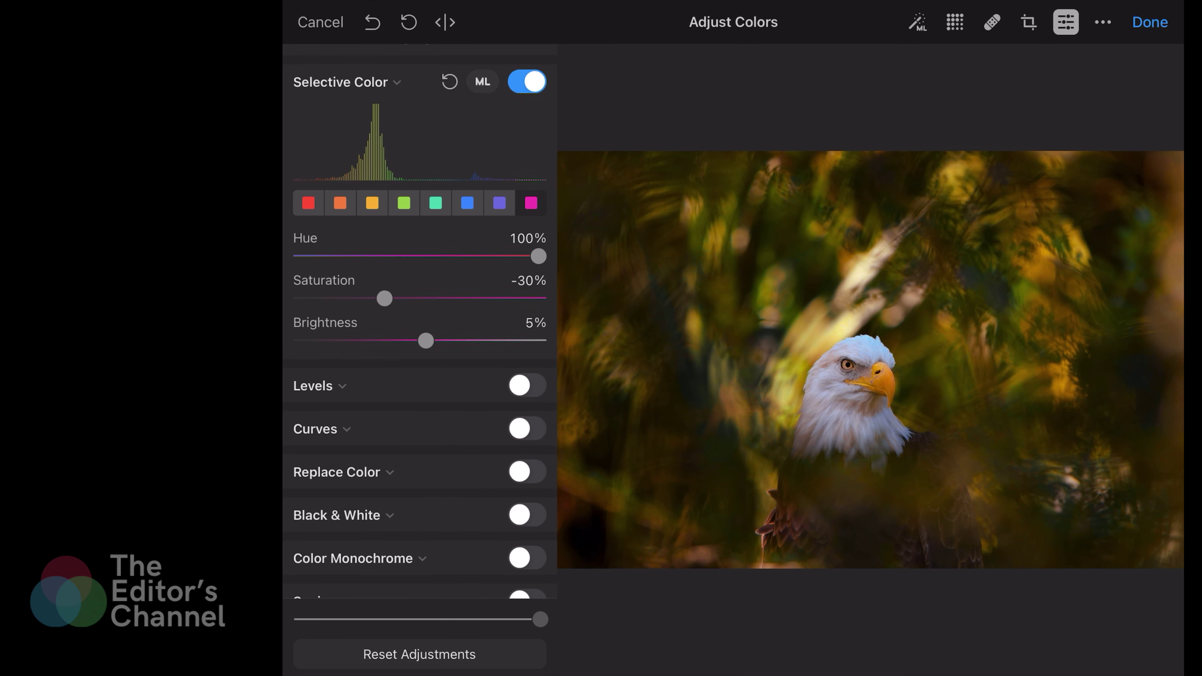
pyautogui.scroll(-5, 419, 331)
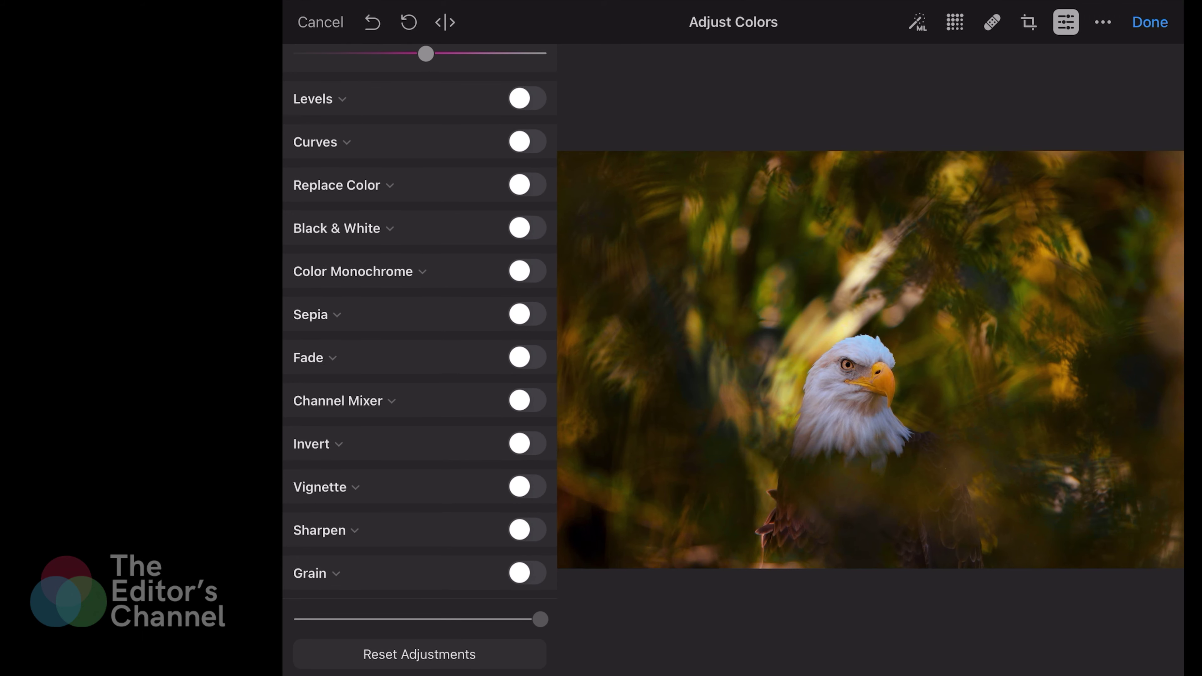
# - Enable Curves, lower the RGB white end, dip the shadows and lift the upper midtones
pyautogui.click(527, 142)
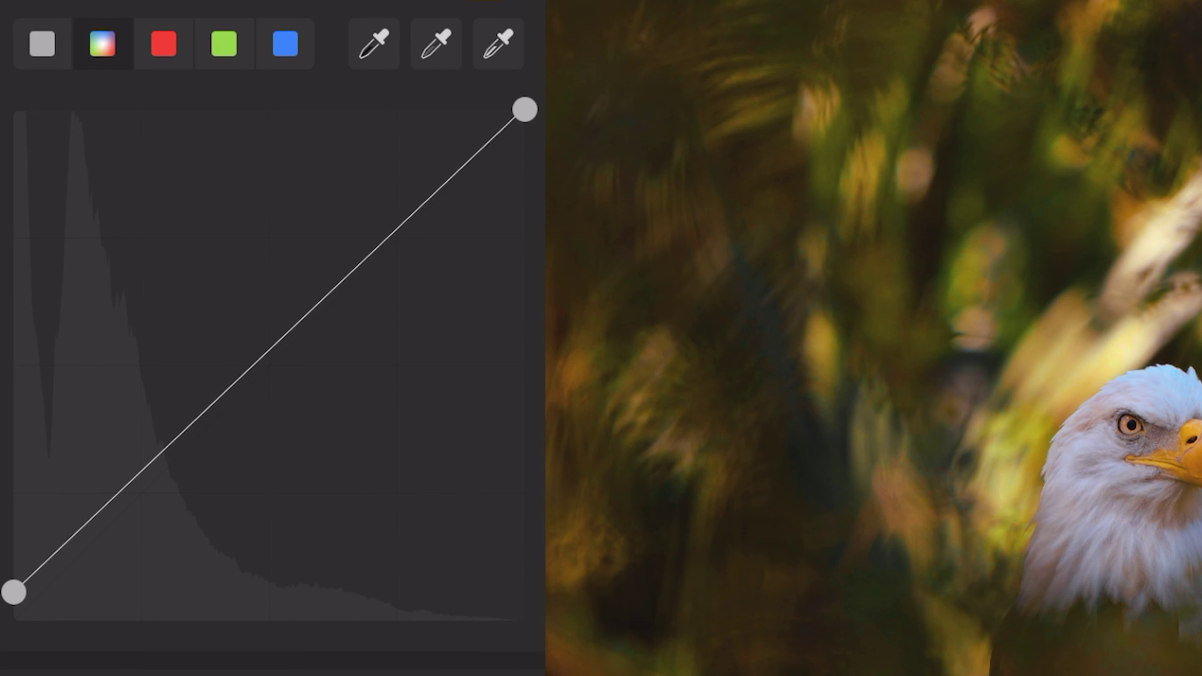
pyautogui.moveTo(524, 109); pyautogui.dragTo(525, 190)
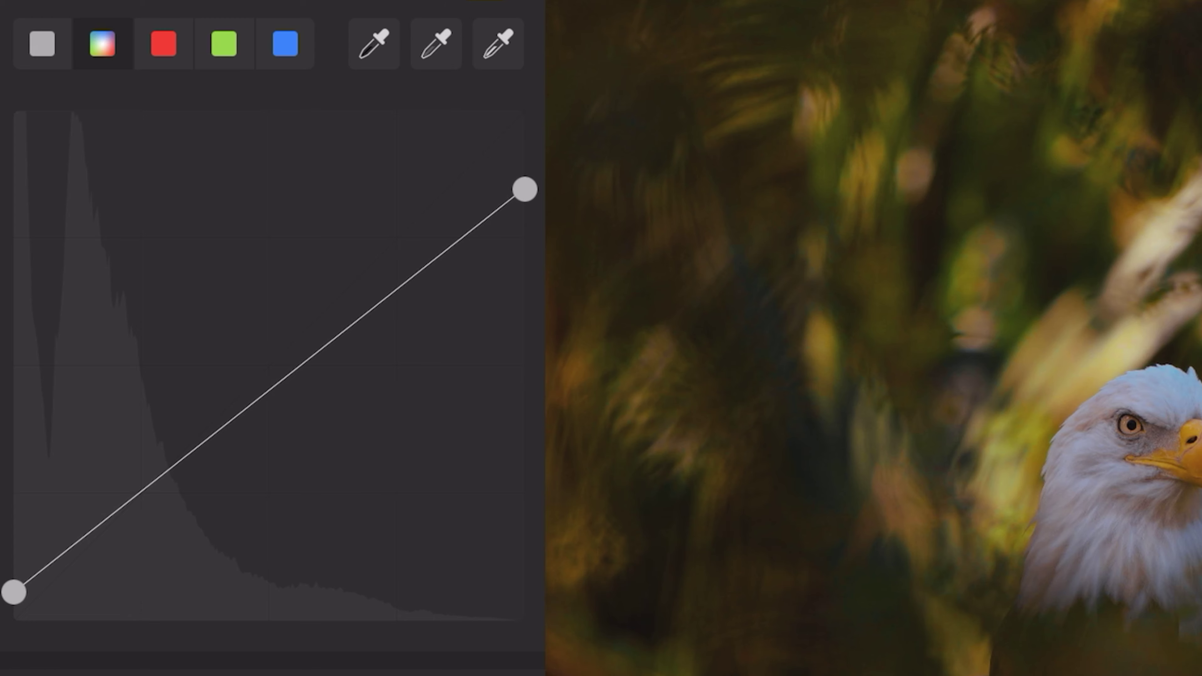
pyautogui.moveTo(117, 510)
pyautogui.mouseDown()
pyautogui.moveTo(118, 497)
pyautogui.moveTo(141, 520)
pyautogui.mouseUp()
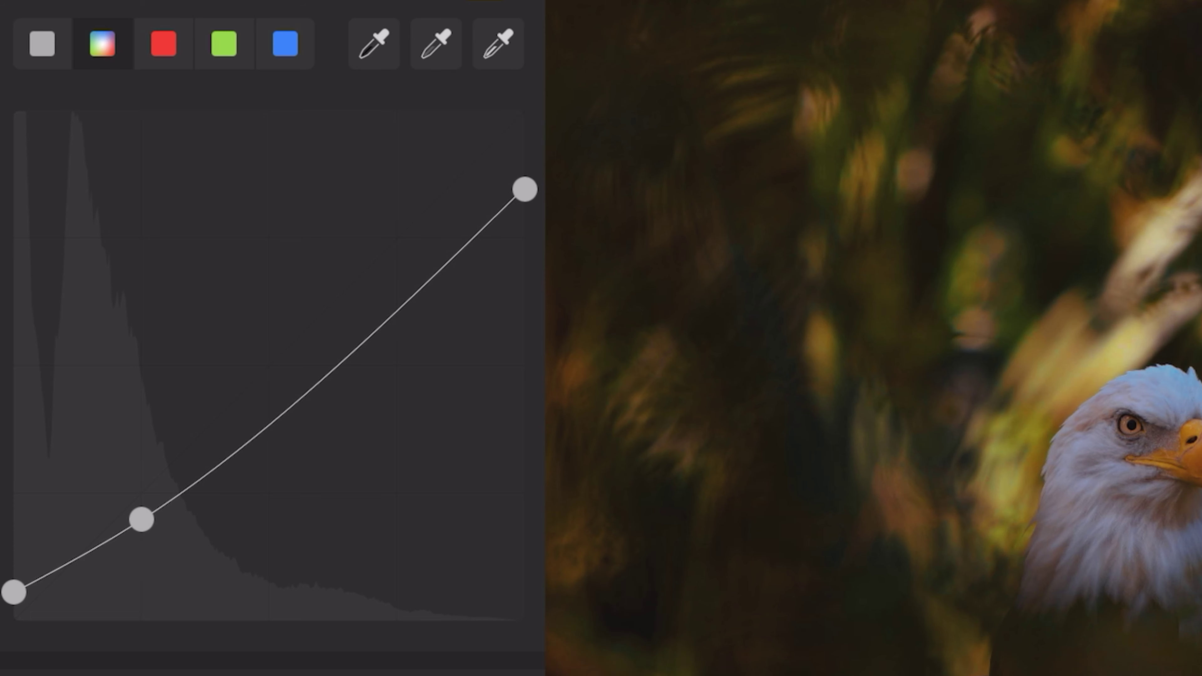
pyautogui.moveTo(365, 339); pyautogui.dragTo(364, 325)
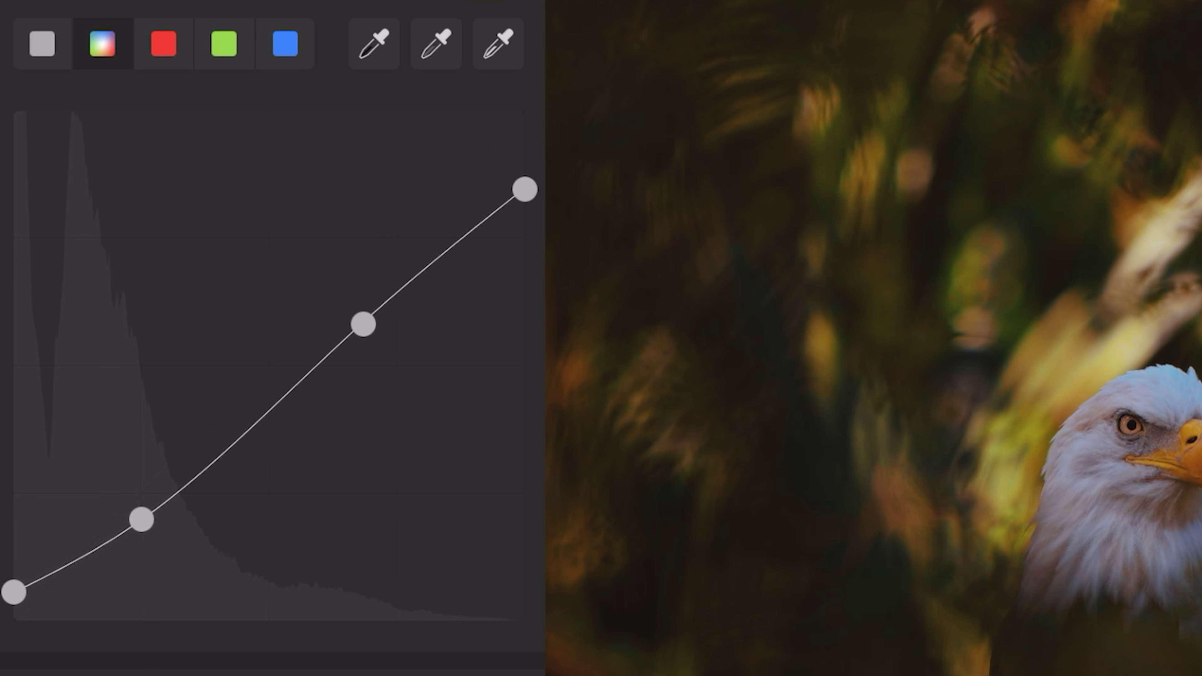
# - Shape the red curve into an S with three points and a lowered highlight endpoint
pyautogui.click(164, 44)
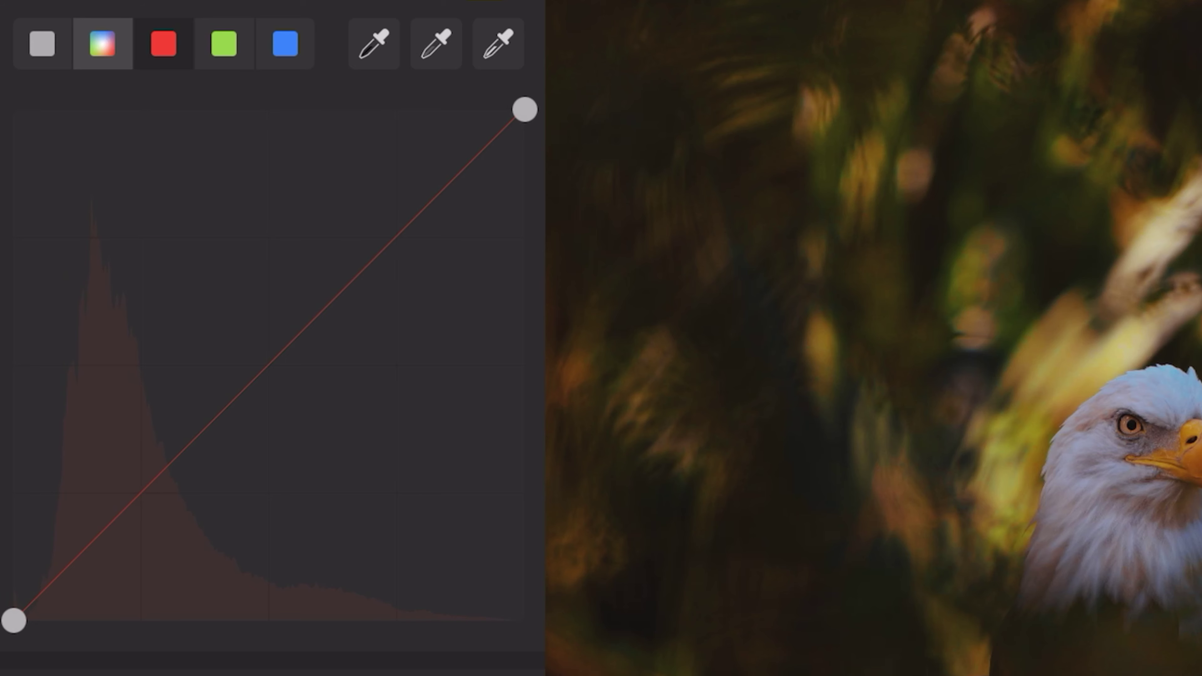
pyautogui.moveTo(137, 497); pyautogui.dragTo(141, 546)
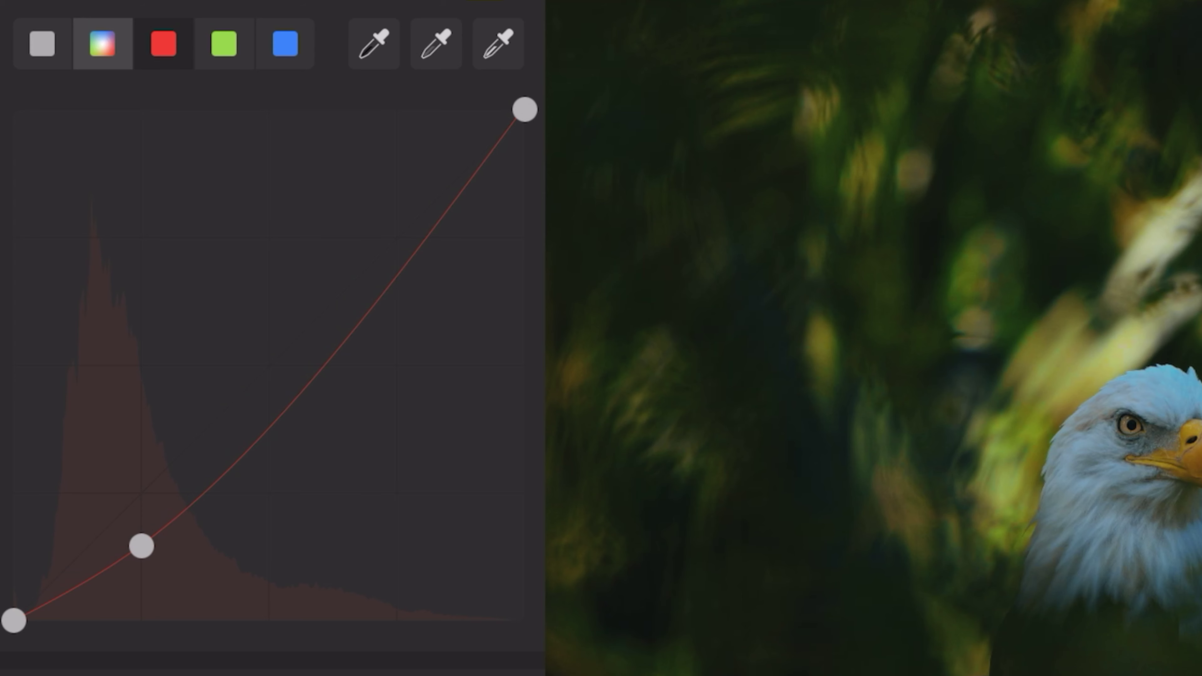
pyautogui.moveTo(141, 546); pyautogui.dragTo(141, 539)
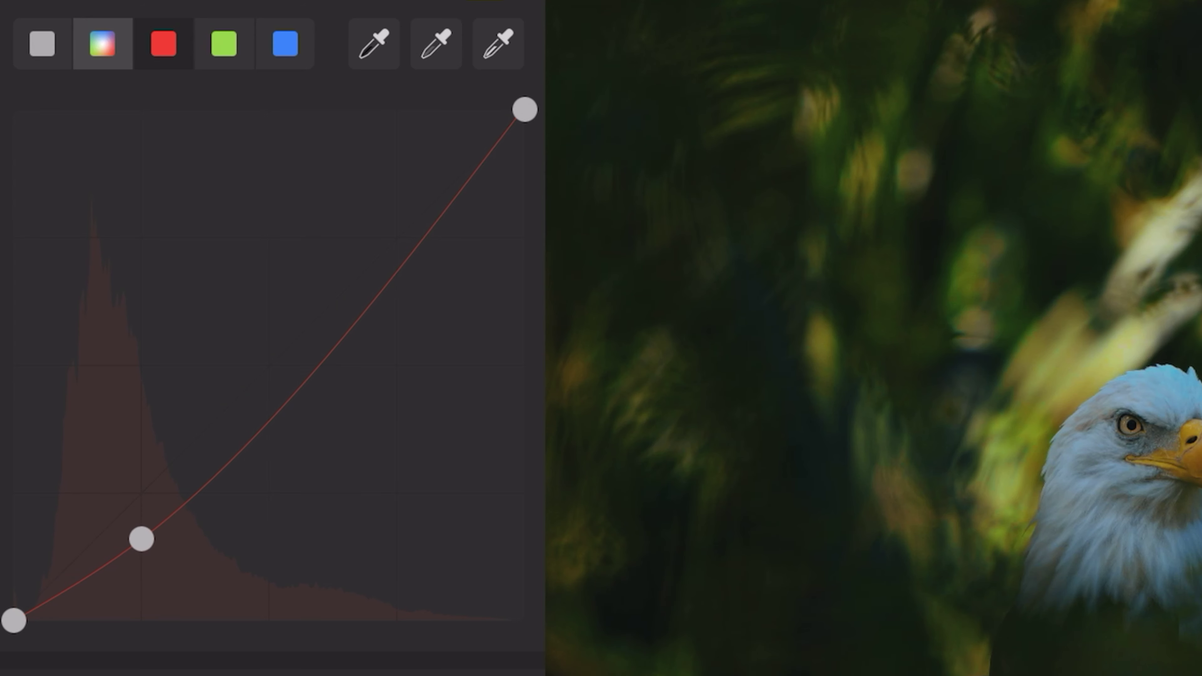
pyautogui.moveTo(268, 417); pyautogui.dragTo(269, 404)
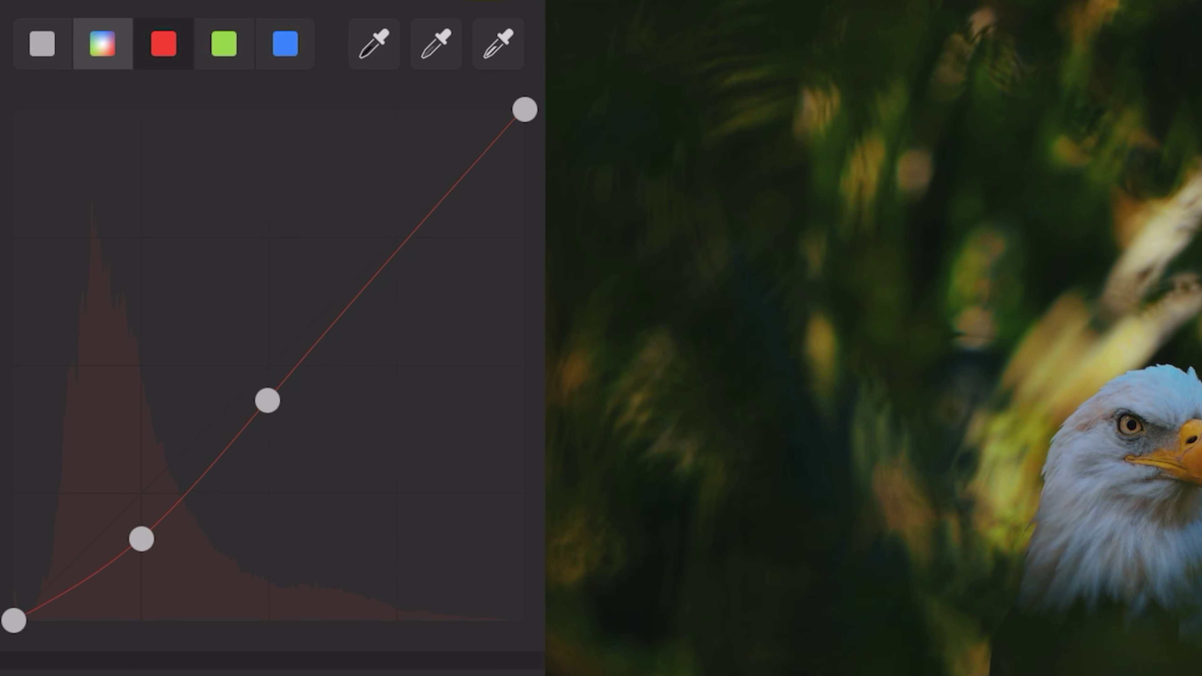
pyautogui.click(394, 239)
pyautogui.moveTo(394, 239); pyautogui.dragTo(396, 239)
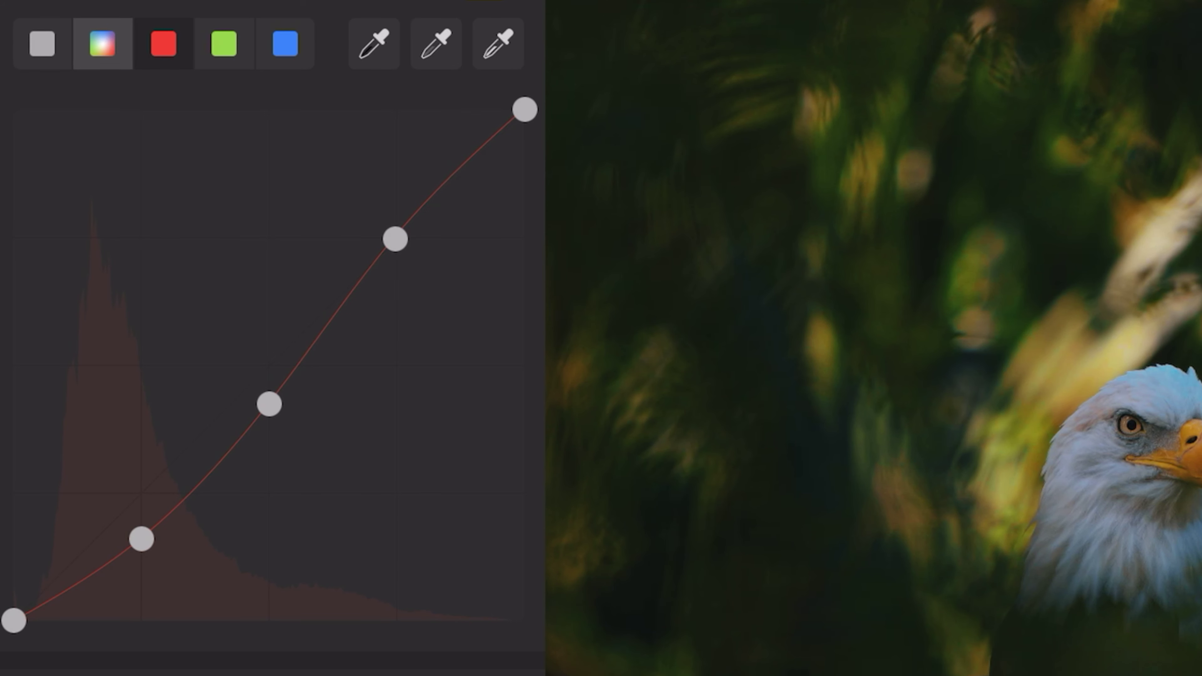
pyautogui.moveTo(524, 109); pyautogui.dragTo(525, 147)
# - Reshape the green curve: darker shadows, lifted midtones and a lowered highlight endpoint
pyautogui.click(224, 44)
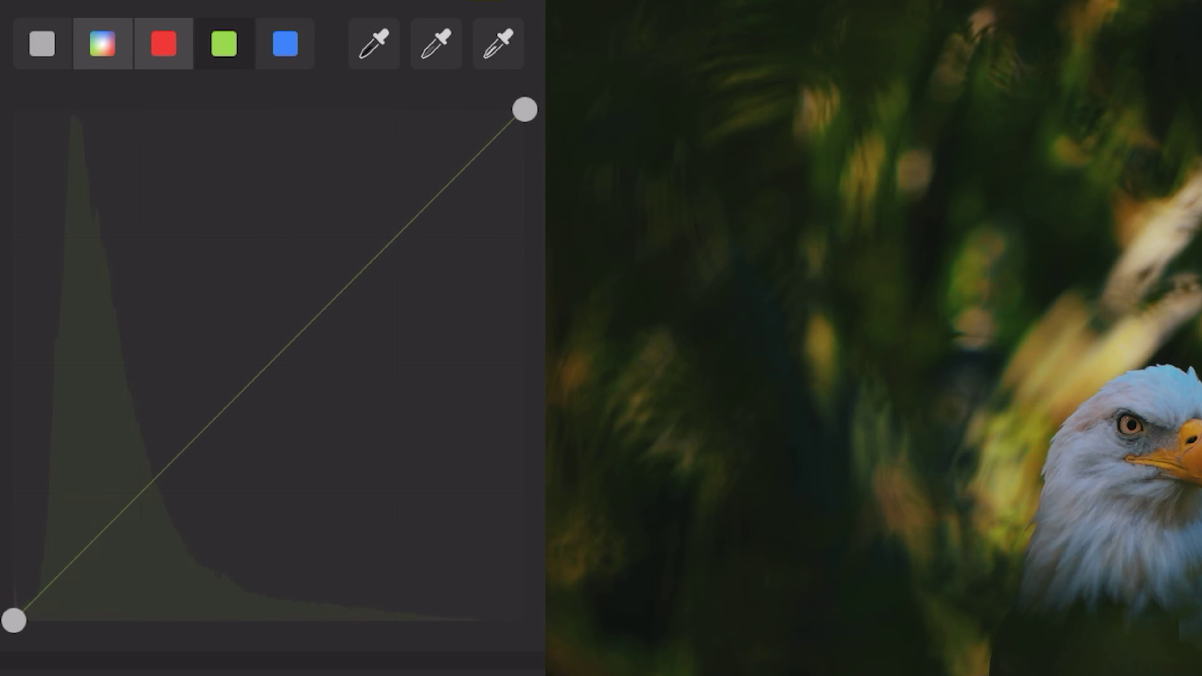
pyautogui.moveTo(130, 504); pyautogui.dragTo(142, 521)
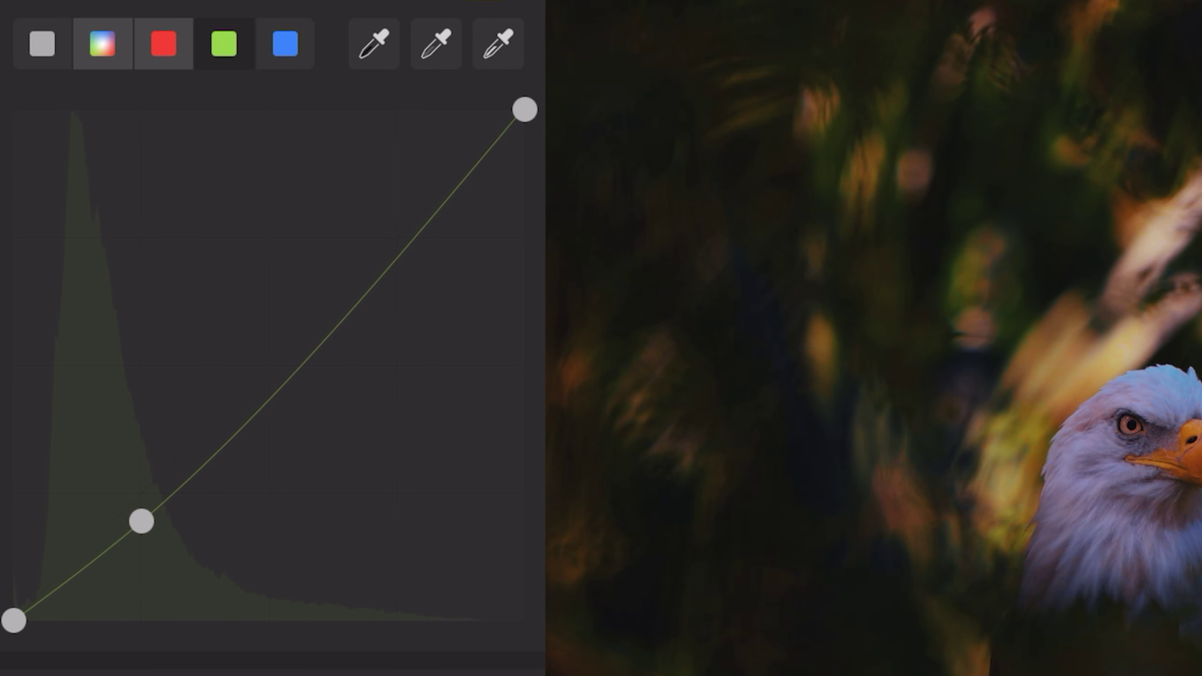
pyautogui.moveTo(266, 398); pyautogui.dragTo(269, 388)
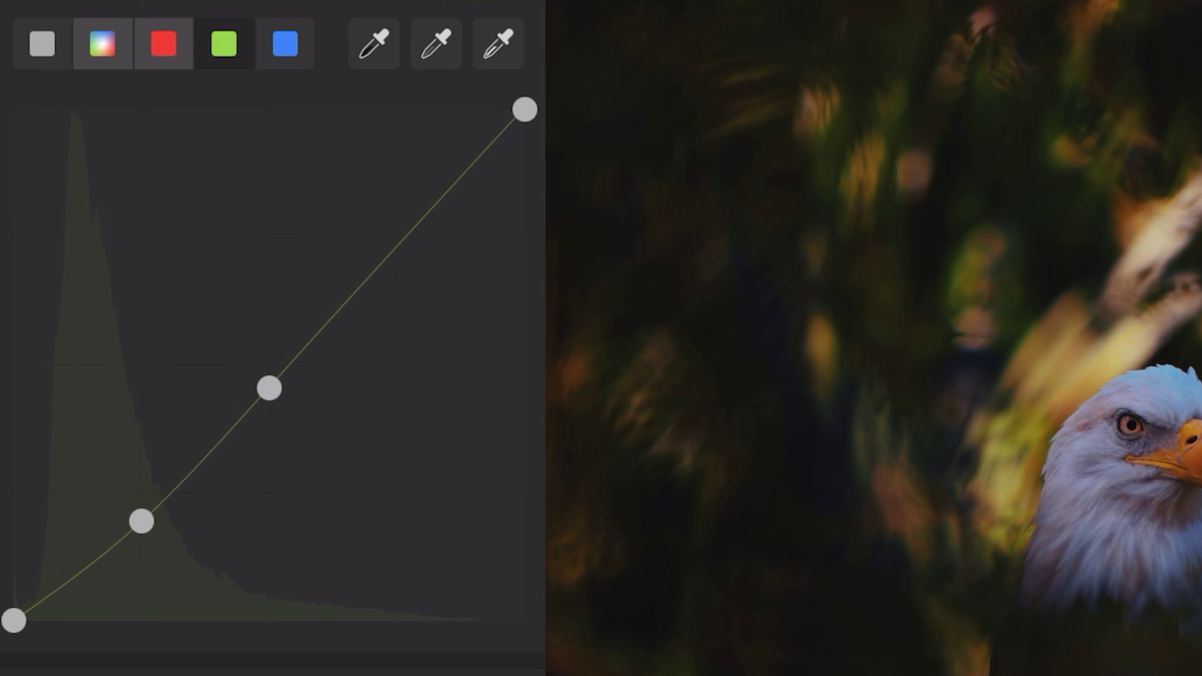
pyautogui.moveTo(390, 257); pyautogui.dragTo(394, 230)
pyautogui.moveTo(524, 109); pyautogui.dragTo(525, 136)
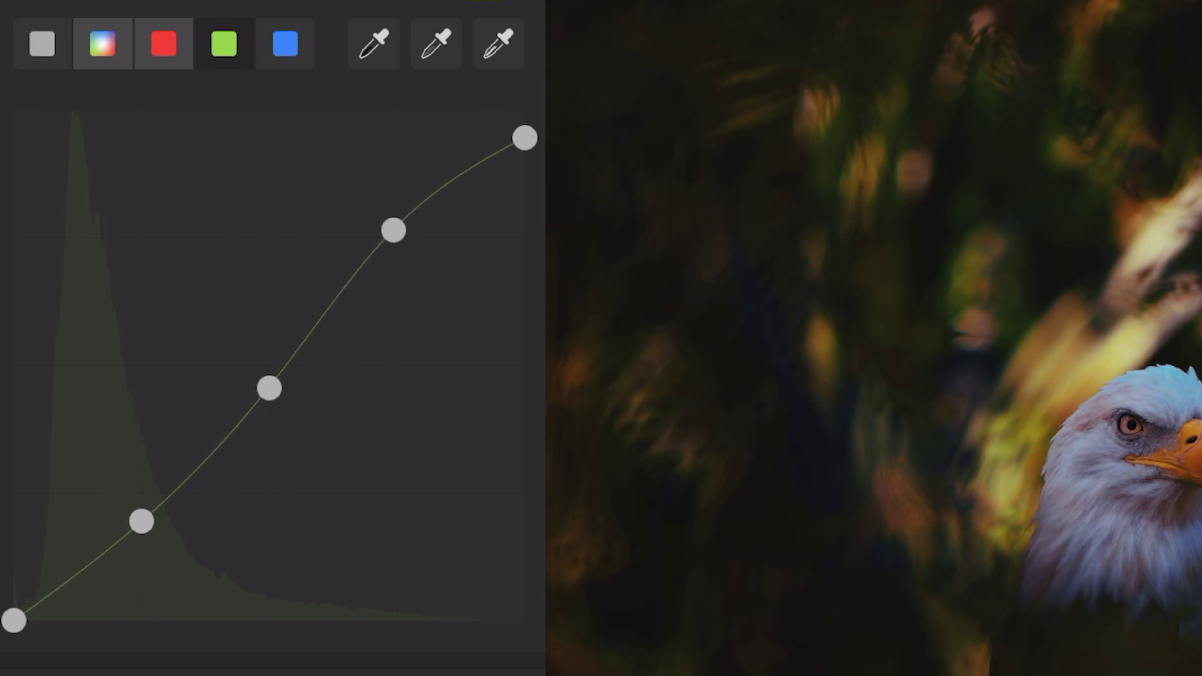
# - Add shadow, midtone and upper points to the blue curve and pull its highlight endpoint well down
pyautogui.click(285, 44)
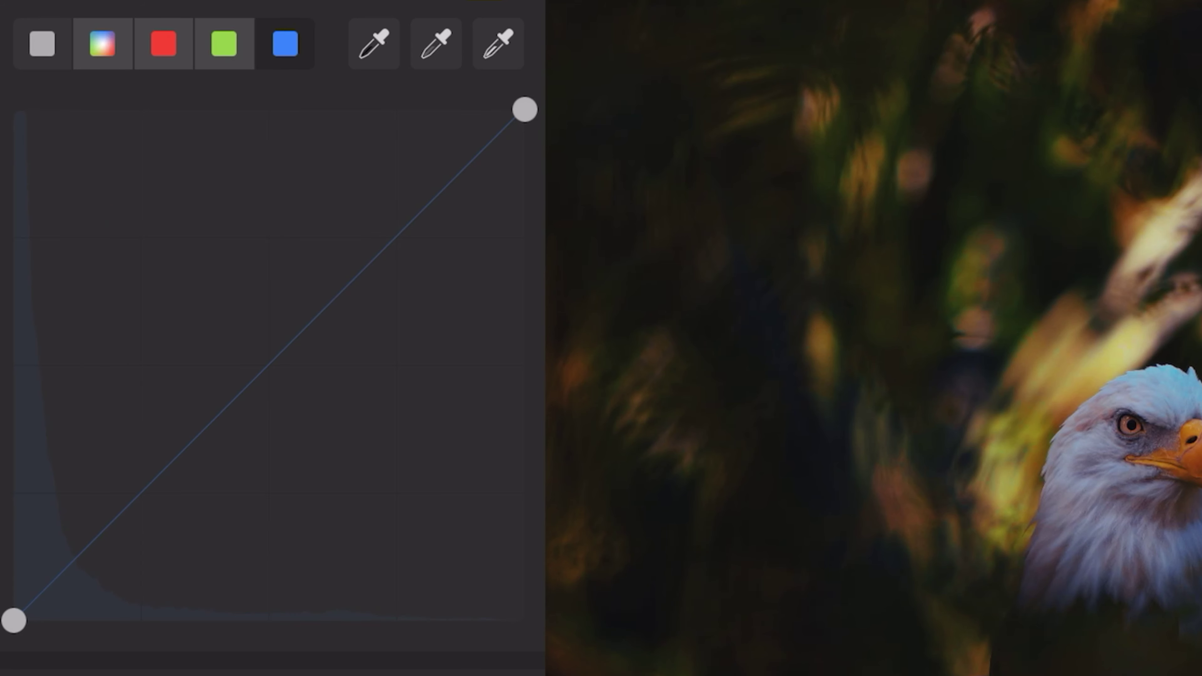
pyautogui.click(140, 508)
pyautogui.moveTo(140, 508); pyautogui.dragTo(142, 512)
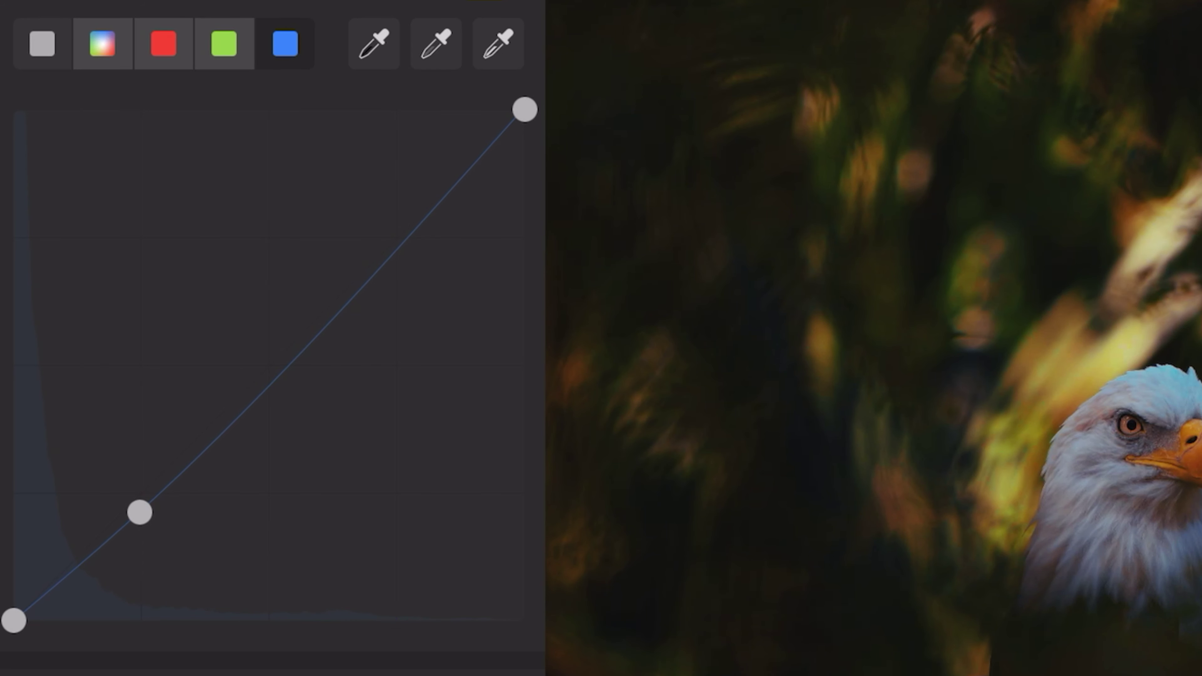
pyautogui.moveTo(263, 391); pyautogui.dragTo(266, 399)
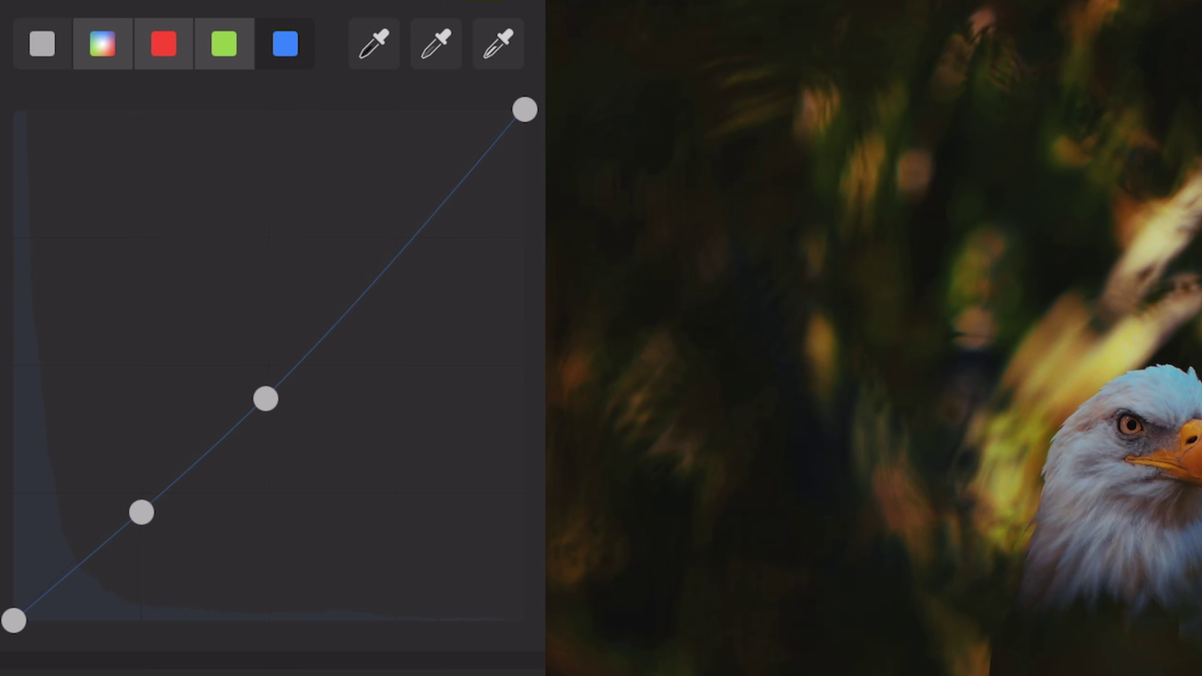
pyautogui.click(395, 268)
pyautogui.moveTo(395, 268); pyautogui.dragTo(393, 266)
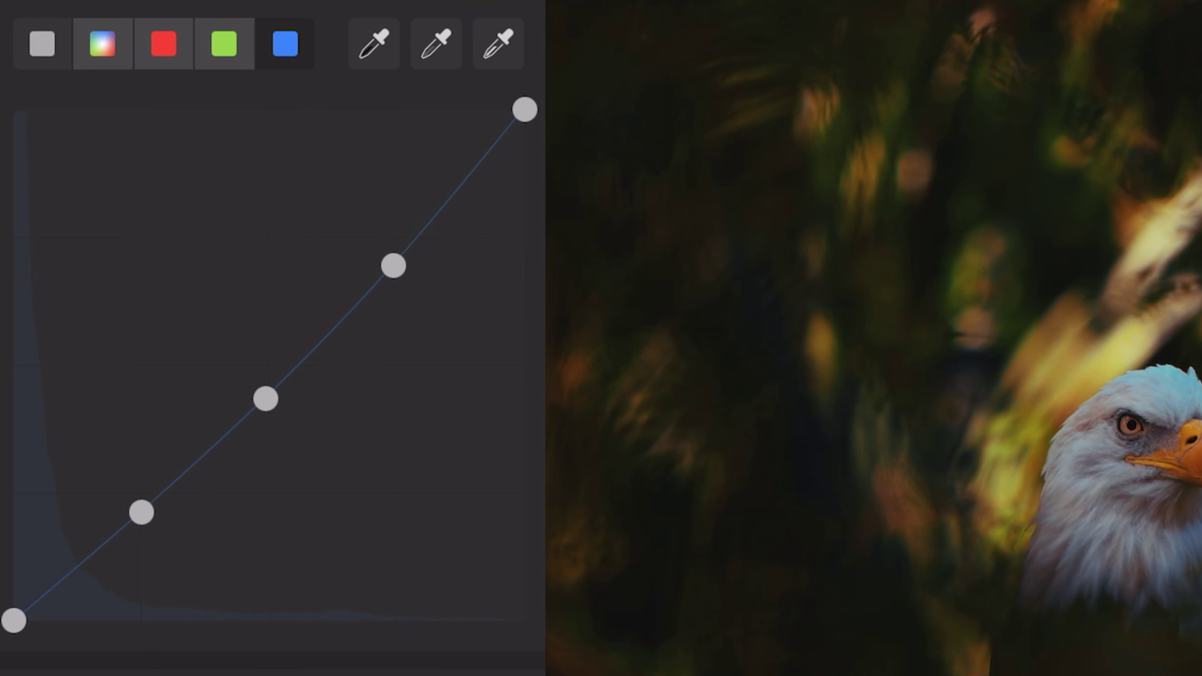
pyautogui.moveTo(525, 110); pyautogui.dragTo(525, 211)
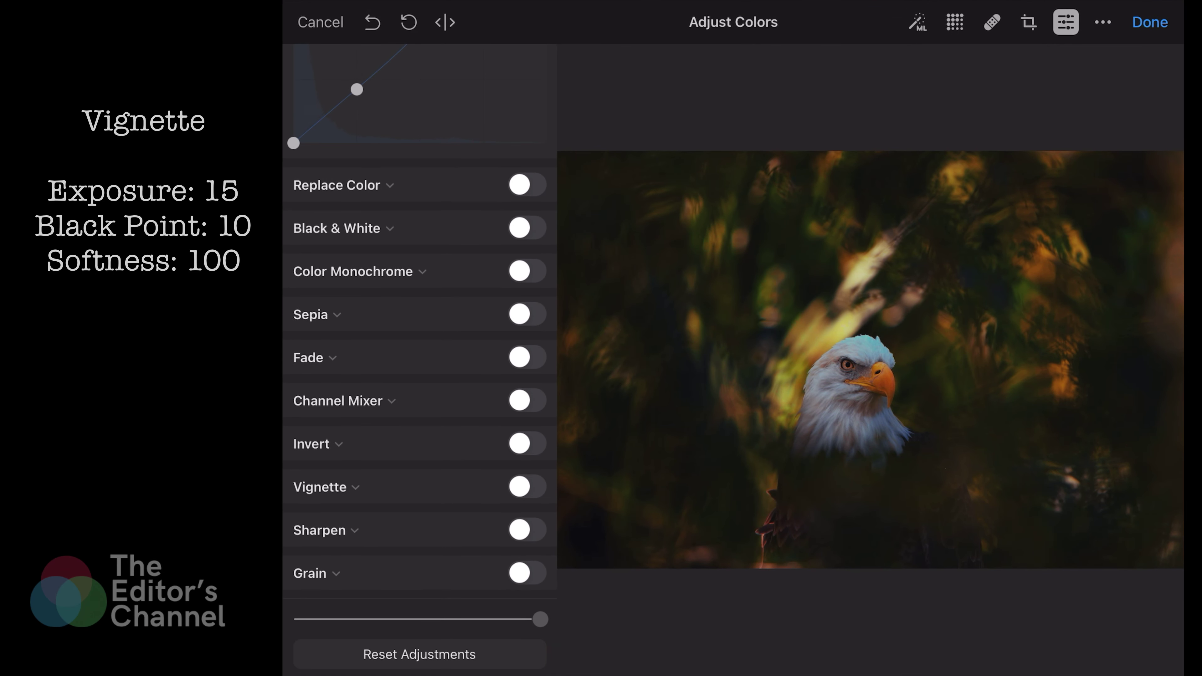
# - Add a vignette with exposure 15% and black point 10%, and sharpen with a 3.5px radius
pyautogui.click(527, 486)
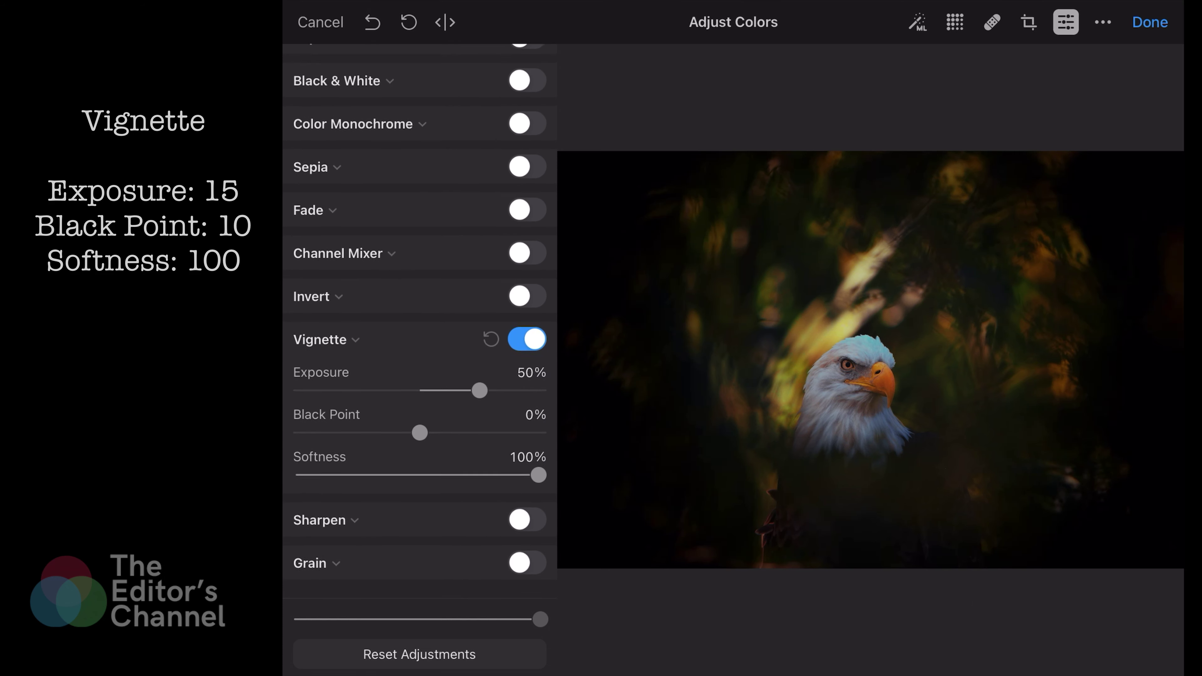
pyautogui.moveTo(479, 401); pyautogui.dragTo(439, 401)
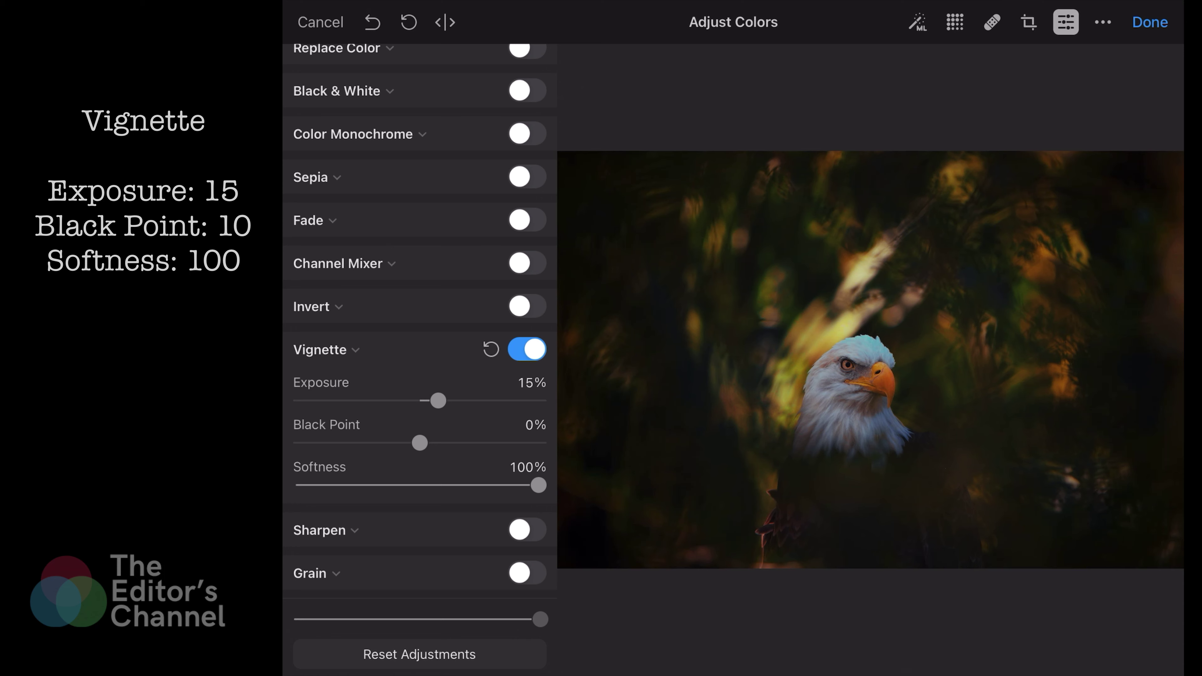
pyautogui.moveTo(419, 442); pyautogui.dragTo(429, 443)
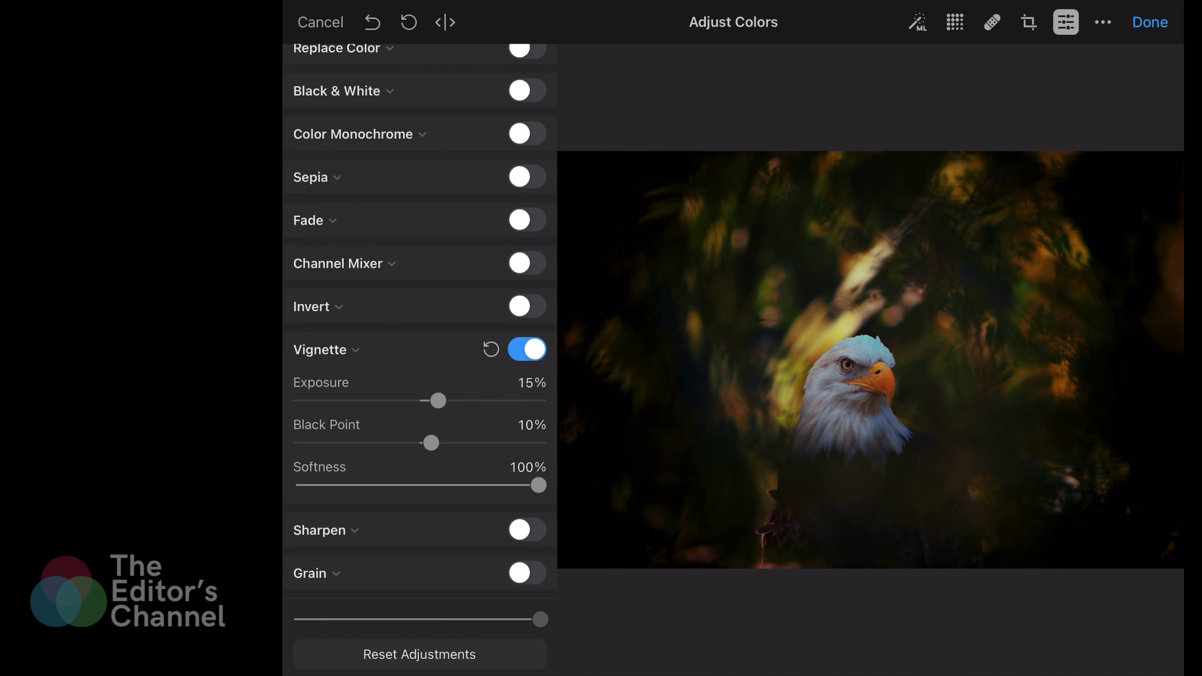
pyautogui.click(528, 531)
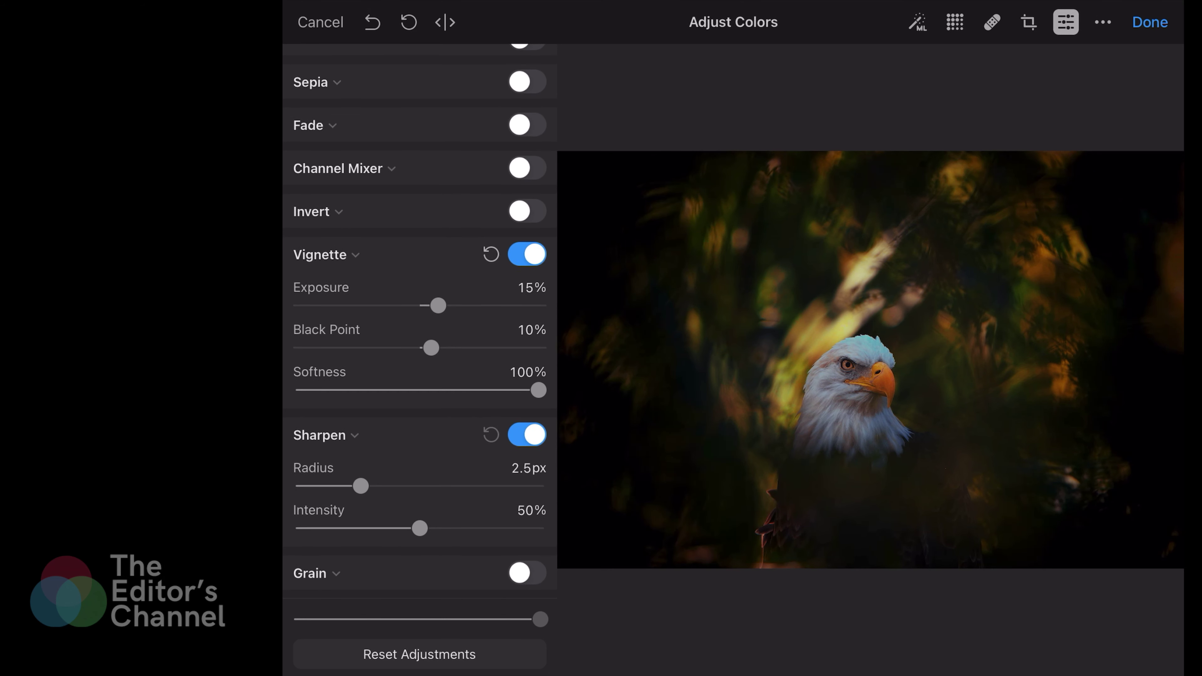
pyautogui.moveTo(361, 486); pyautogui.dragTo(384, 486)
# - Close the adjustments and compare the original eagle photo against the golden-toned edit with the before/after divider
pyautogui.click(1066, 22)
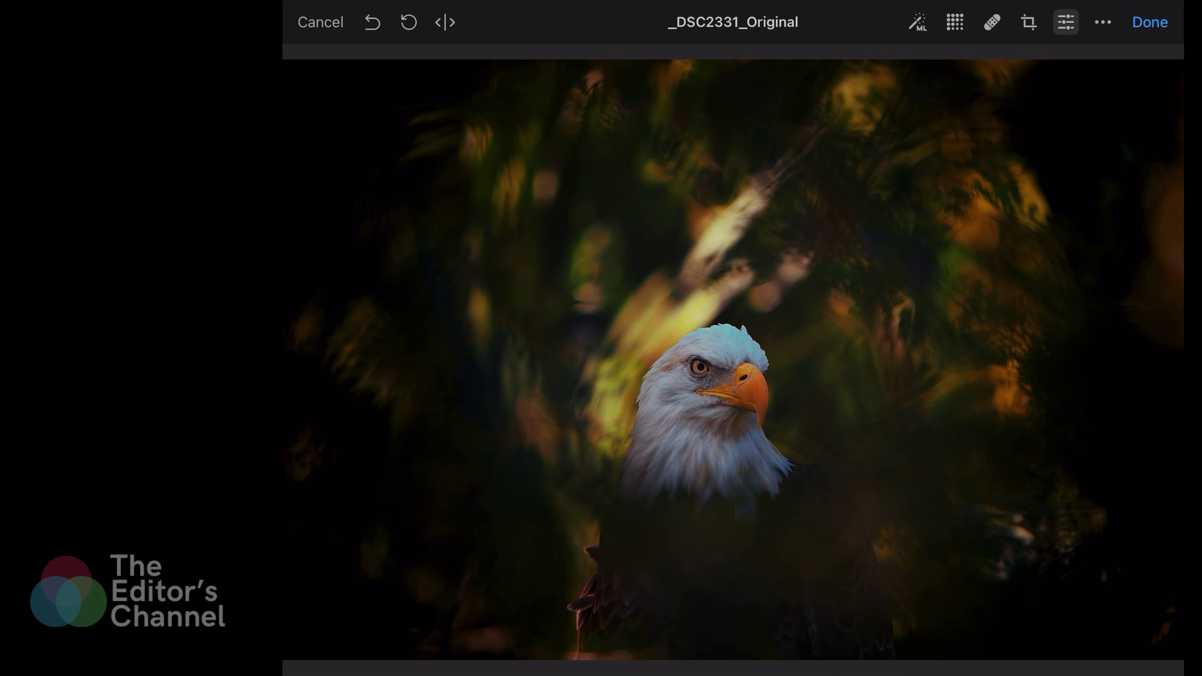
pyautogui.click(445, 22)
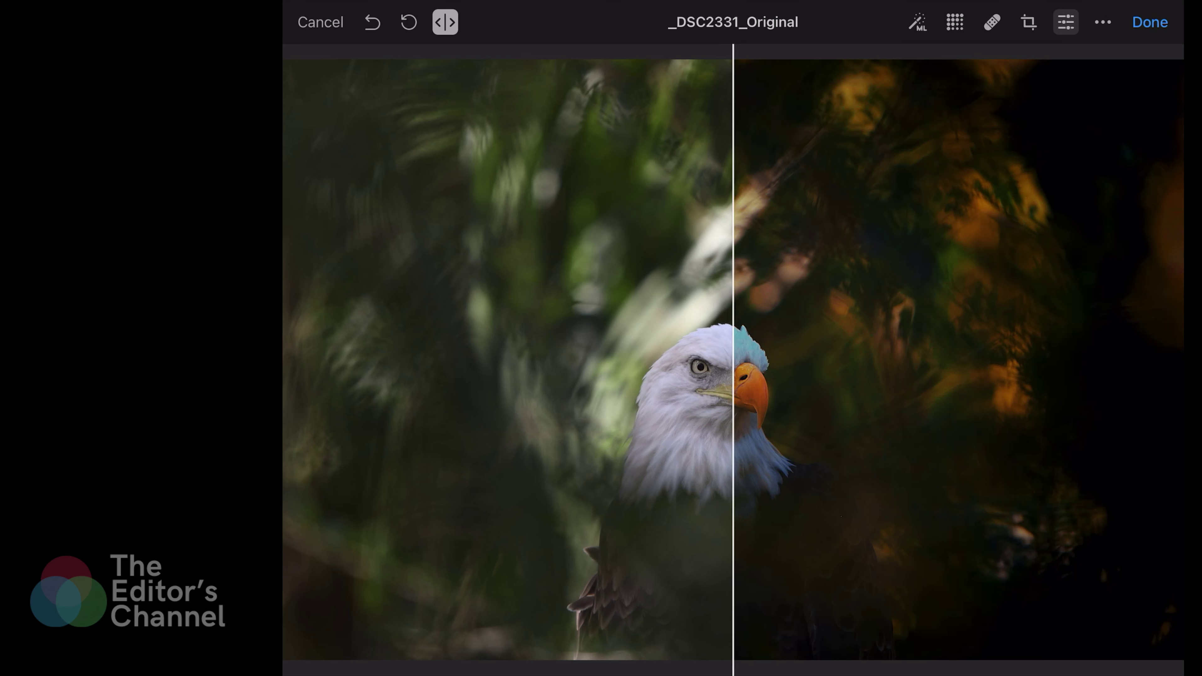
pyautogui.moveTo(733, 360); pyautogui.dragTo(1183, 361)
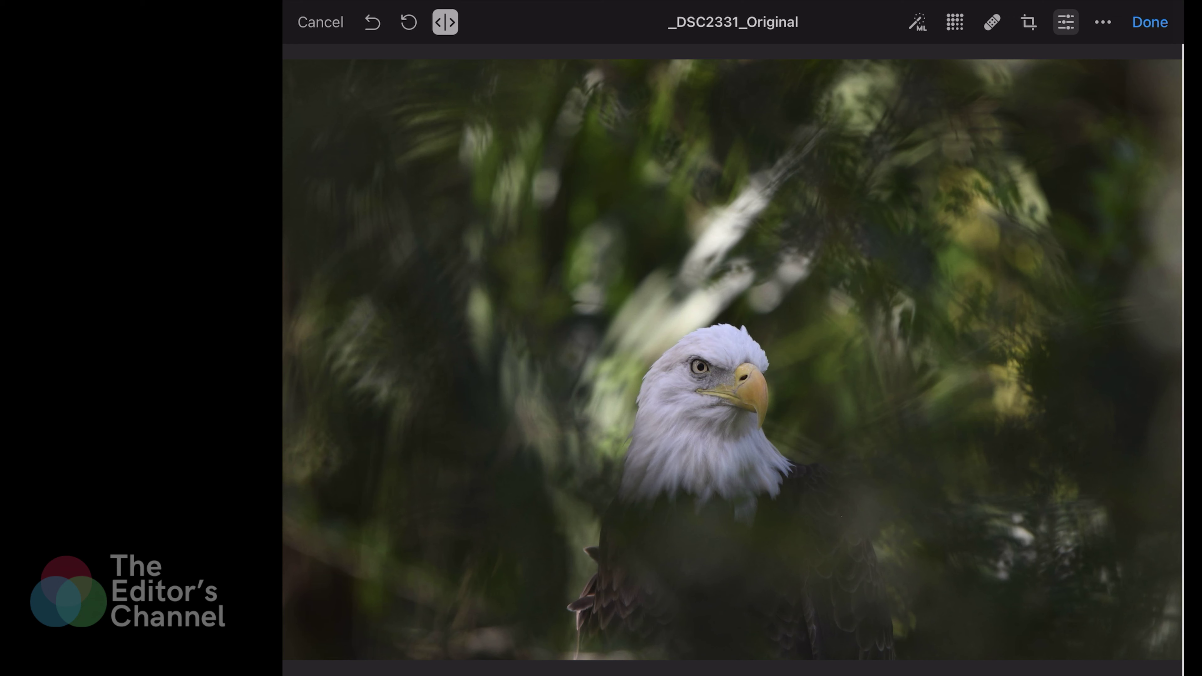
pyautogui.moveTo(1182, 360); pyautogui.dragTo(292, 360)
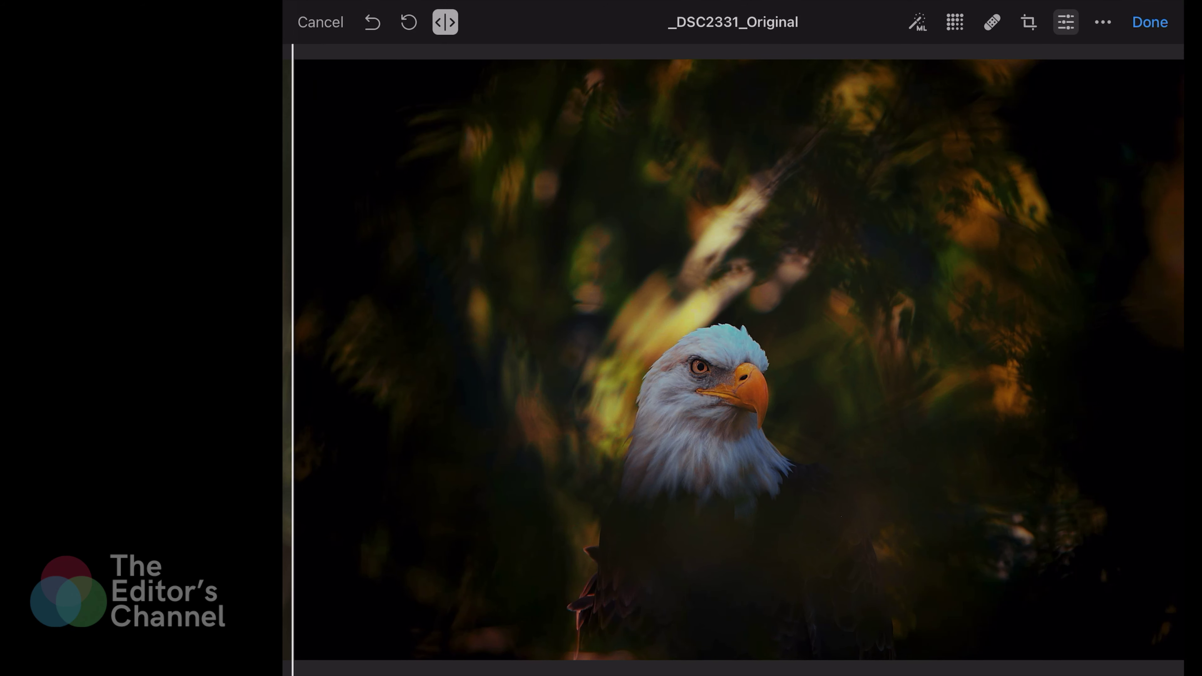
pyautogui.click(445, 22)
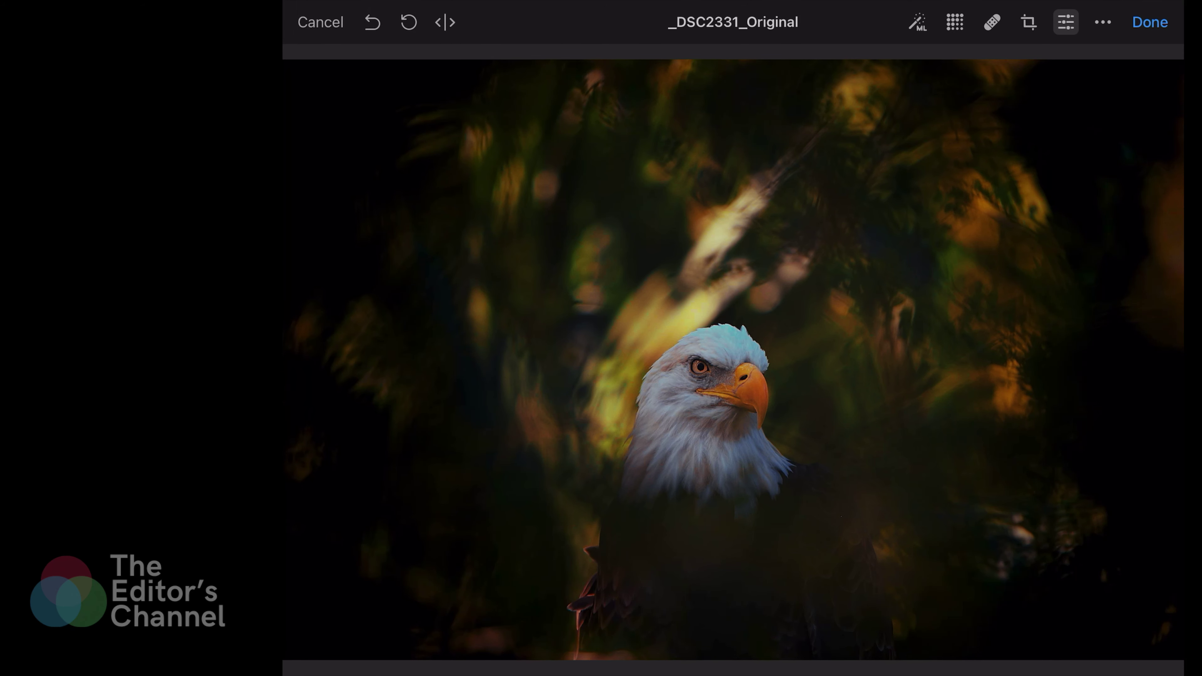